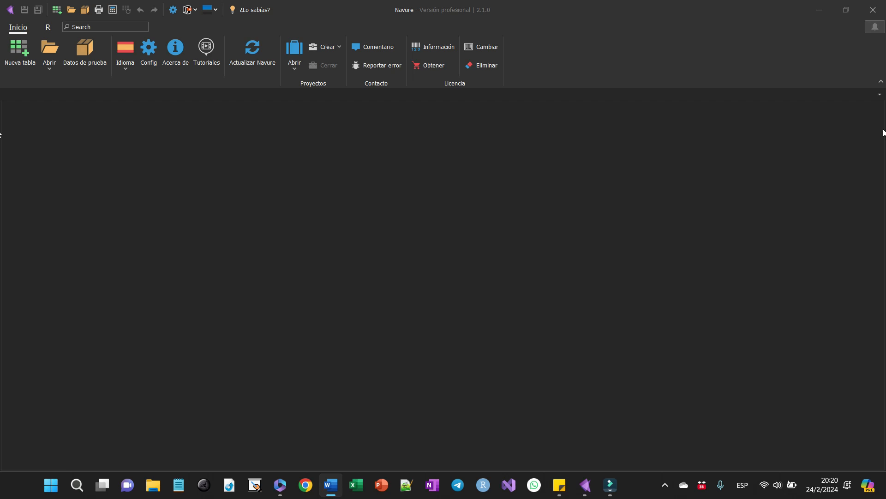
- Open the recent data table Prosopis_Procedencias
{"action": "left_click", "coordinate": [51, 69]}
{"action": "left_click", "coordinate": [43, 95]}
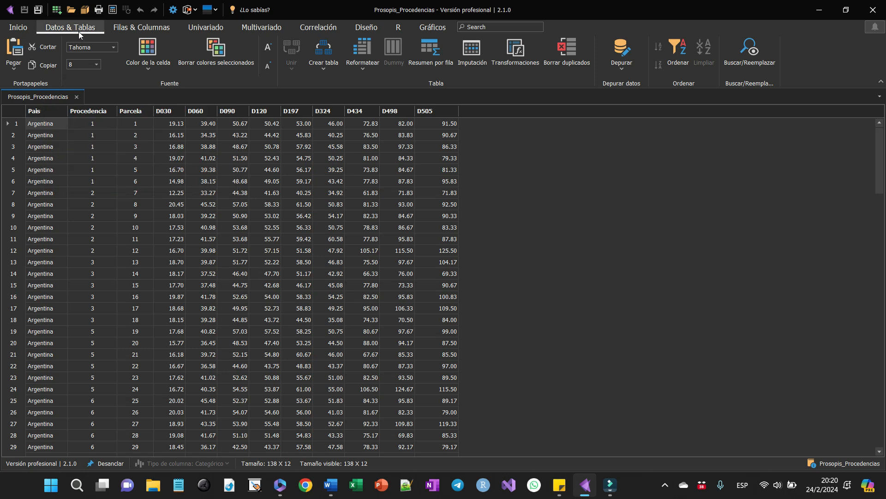
{"action": "left_click", "coordinate": [123, 31]}
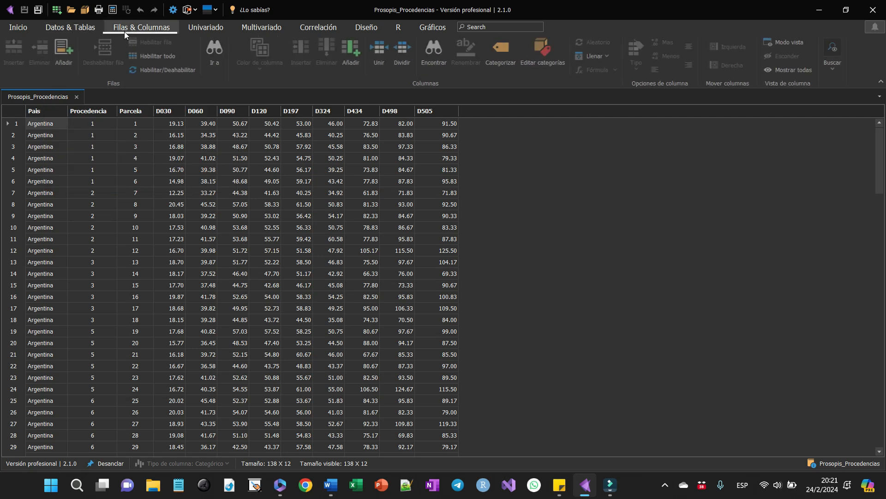
{"action": "left_click", "coordinate": [222, 31]}
{"action": "left_click", "coordinate": [263, 29]}
{"action": "left_click", "coordinate": [305, 32]}
{"action": "left_click", "coordinate": [353, 29]}
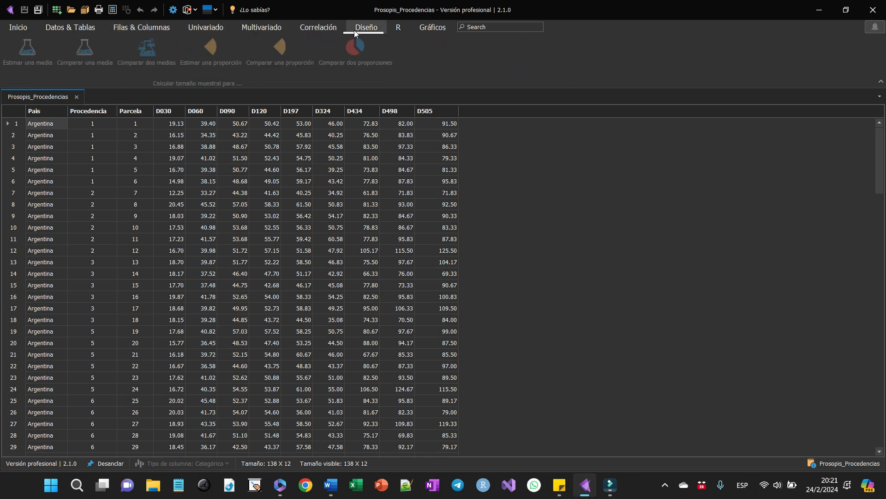
{"action": "left_click", "coordinate": [398, 28]}
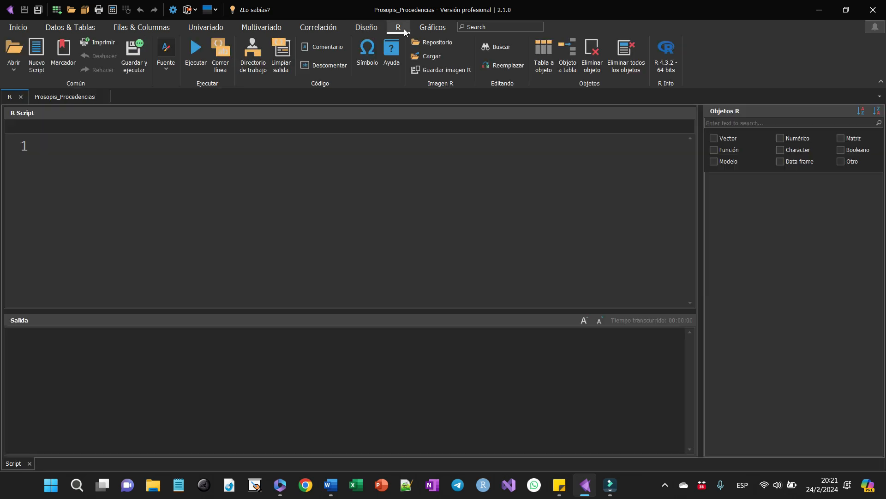
{"action": "left_click", "coordinate": [425, 29]}
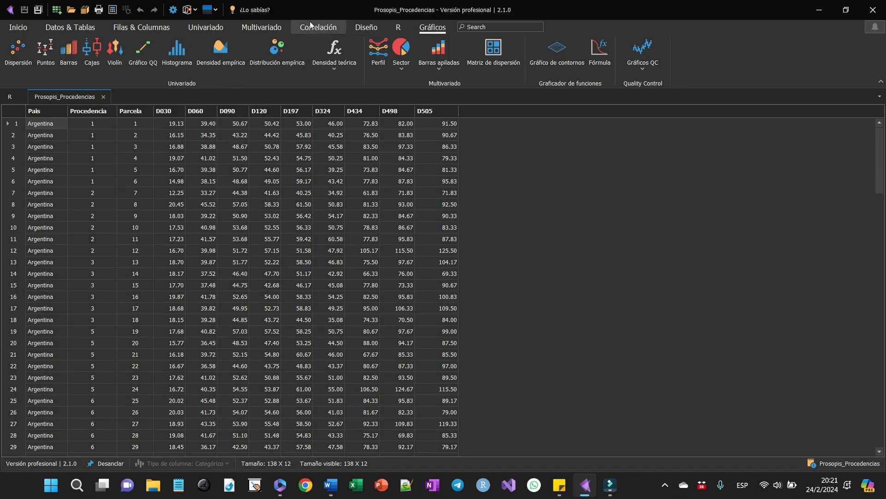
- Run a default statistical summary of the quantitative columns D030 to D505, partitioned by Pais
{"action": "left_click", "coordinate": [202, 24]}
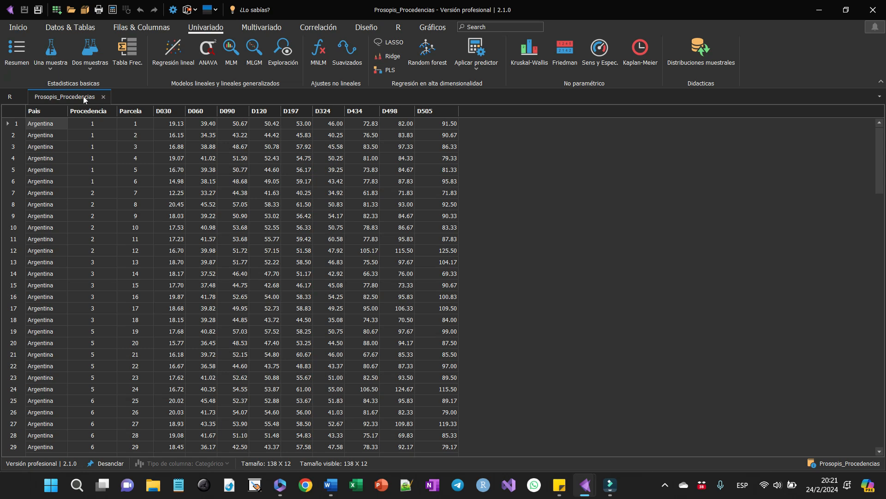
{"action": "left_click_drag", "start_coordinate": [209, 226], "coordinate": [360, 213]}
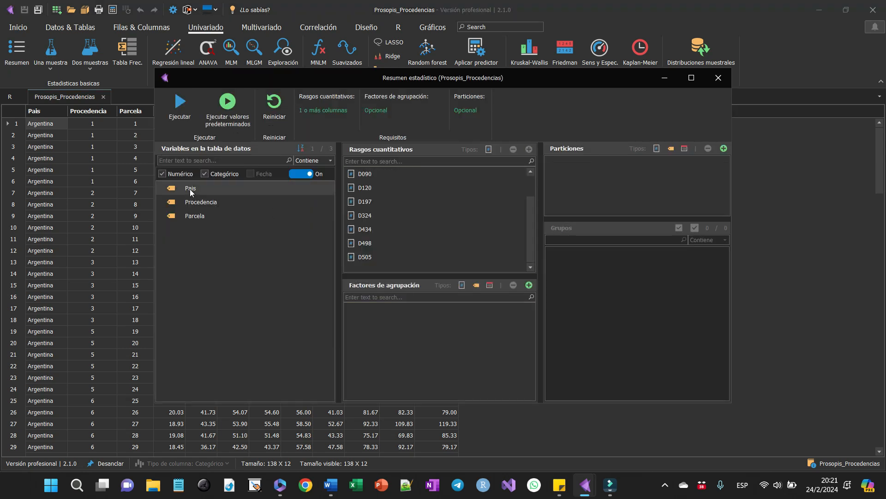
{"action": "left_click_drag", "start_coordinate": [190, 189], "coordinate": [567, 172]}
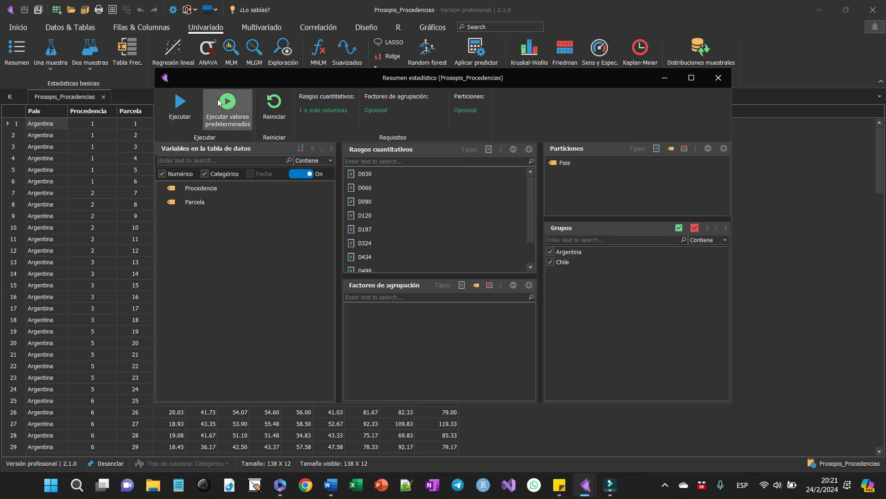
{"action": "left_click", "coordinate": [218, 103]}
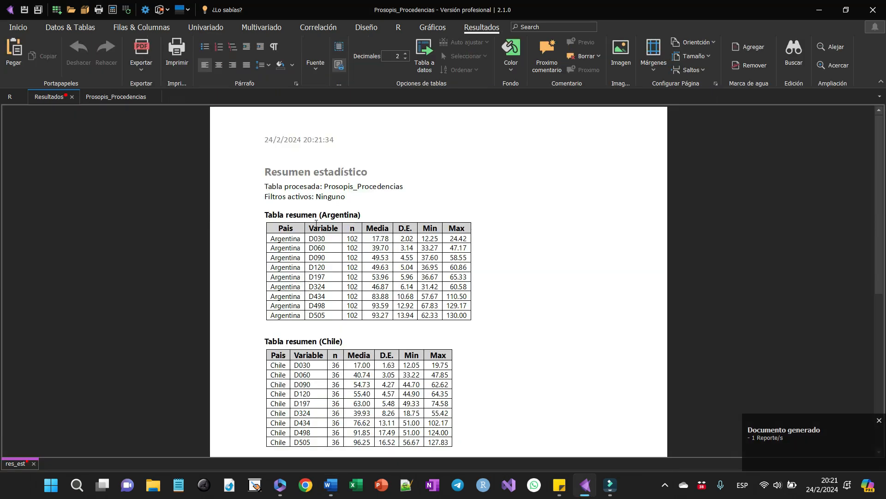
- Convert the Argentina summary table in the results report into a data table and close that new table
{"action": "left_click_drag", "start_coordinate": [265, 215], "coordinate": [247, 328]}
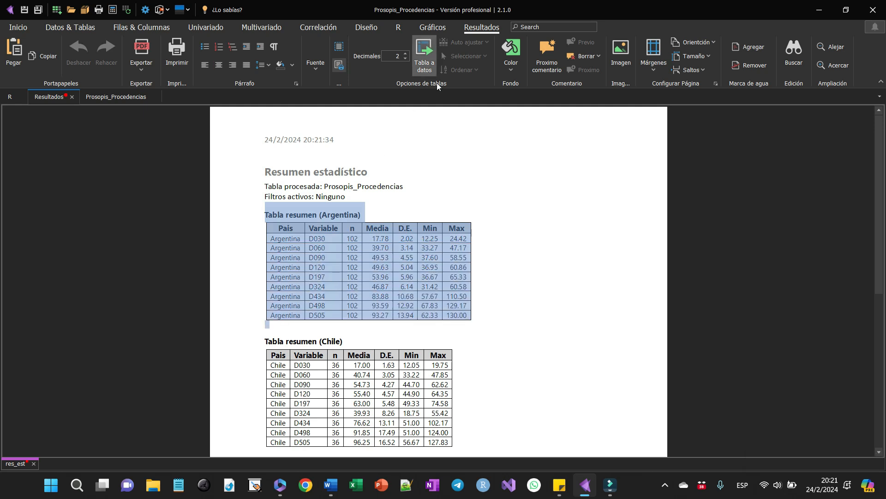
{"action": "left_click", "coordinate": [434, 71]}
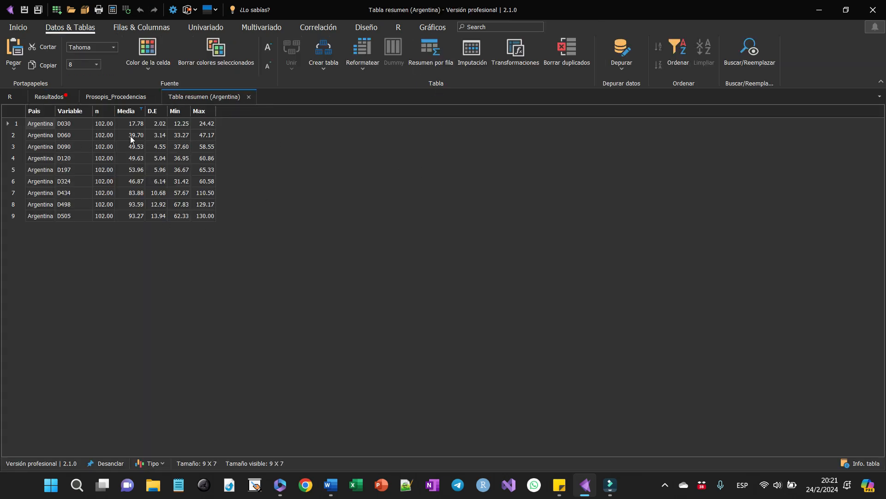
{"action": "left_click", "coordinate": [251, 97]}
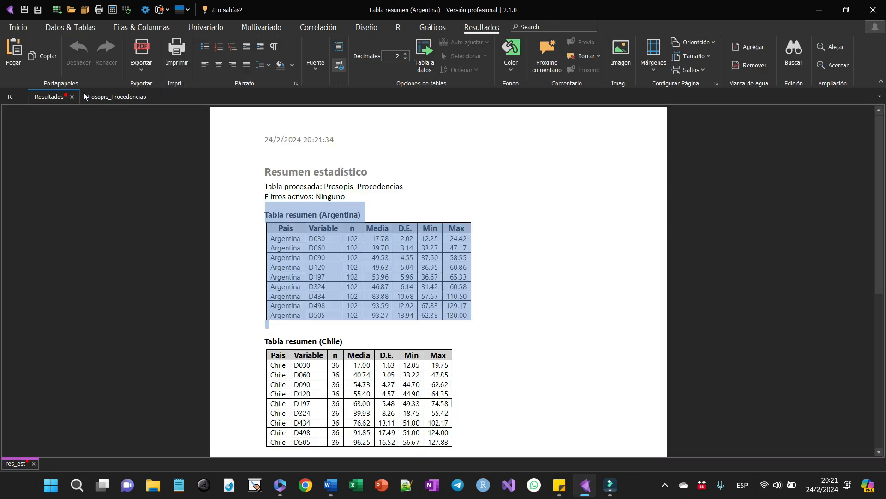
- Open the recent data table Atriplex.nv
{"action": "left_click", "coordinate": [18, 28]}
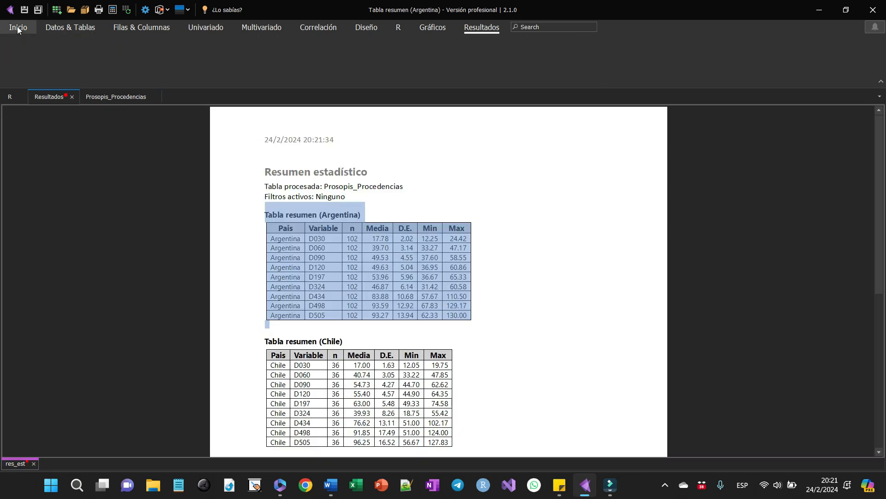
{"action": "left_click", "coordinate": [46, 68]}
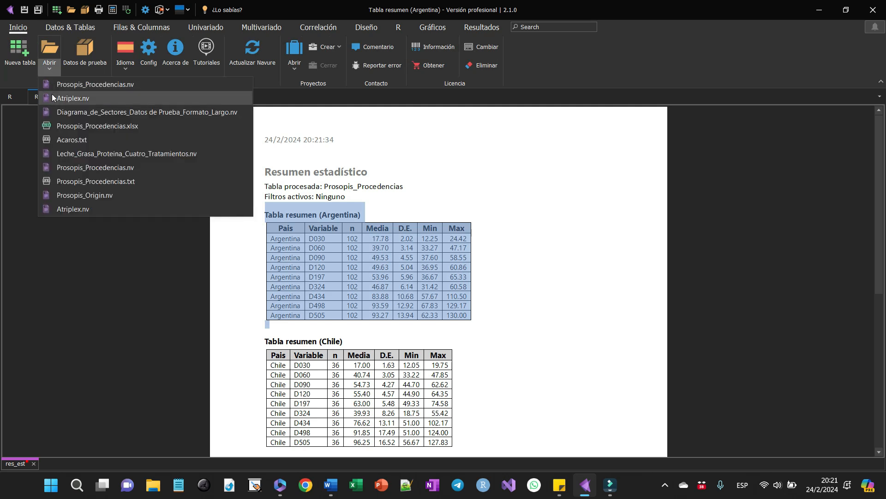
{"action": "left_click", "coordinate": [65, 97]}
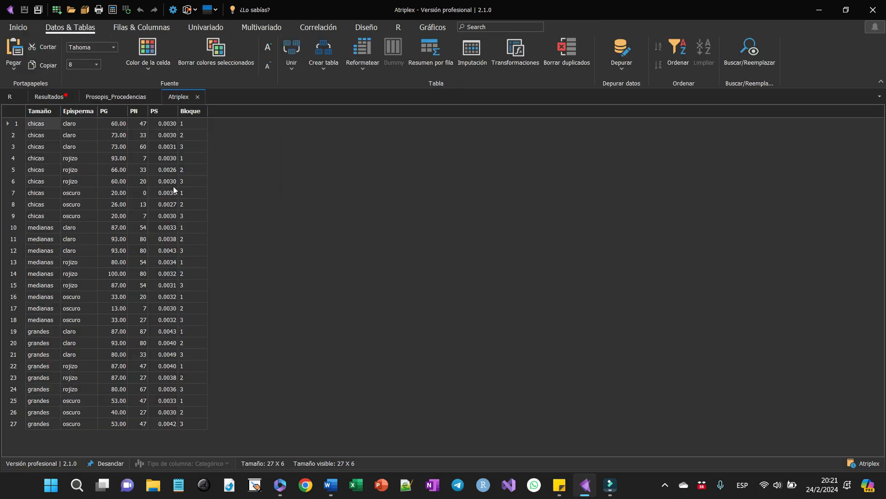
- Set up an analysis of variance with PG as response variable and Tamaño and Episperma as classification factors
{"action": "left_click", "coordinate": [218, 29]}
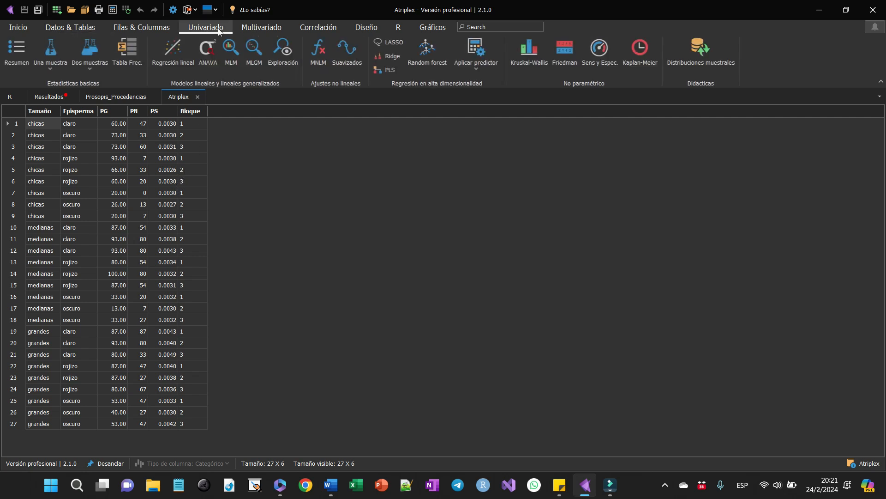
{"action": "left_click", "coordinate": [212, 54]}
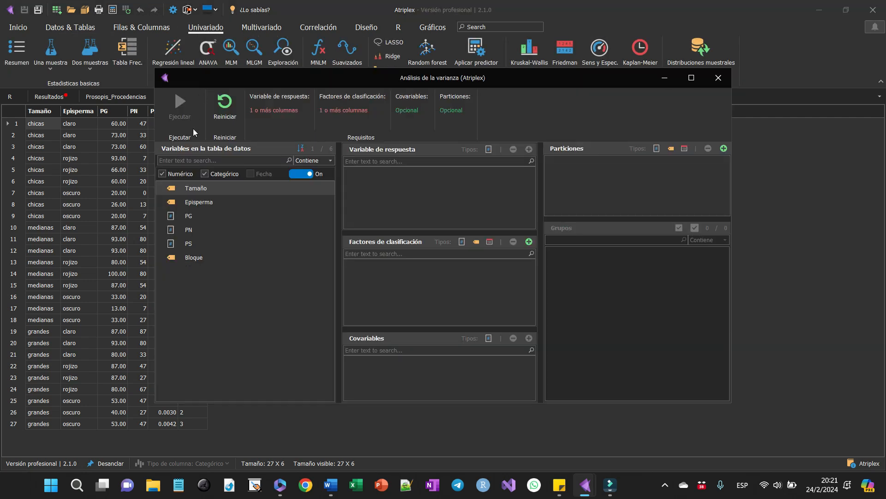
{"action": "left_click", "coordinate": [188, 216]}
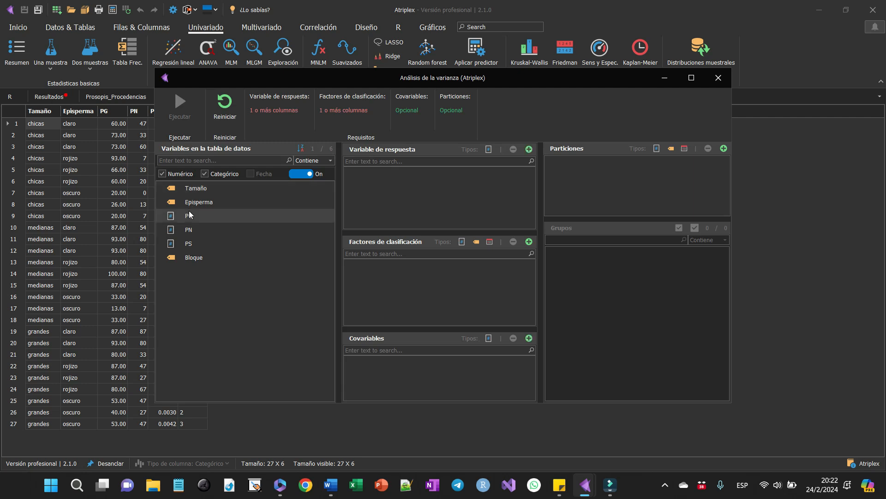
{"action": "left_click_drag", "start_coordinate": [188, 216], "coordinate": [395, 210]}
{"action": "left_click", "coordinate": [212, 198]}
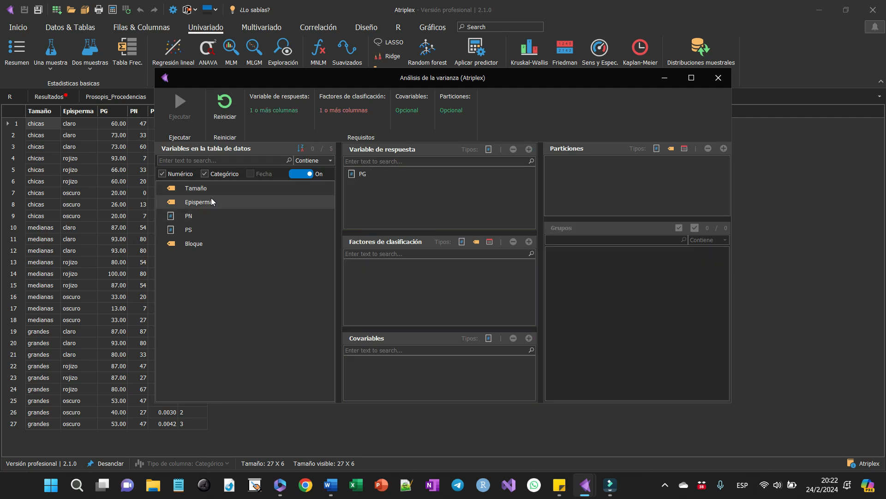
{"action": "left_click", "coordinate": [208, 188], "text": "ctrl"}
{"action": "left_click_drag", "start_coordinate": [209, 188], "coordinate": [433, 302]}
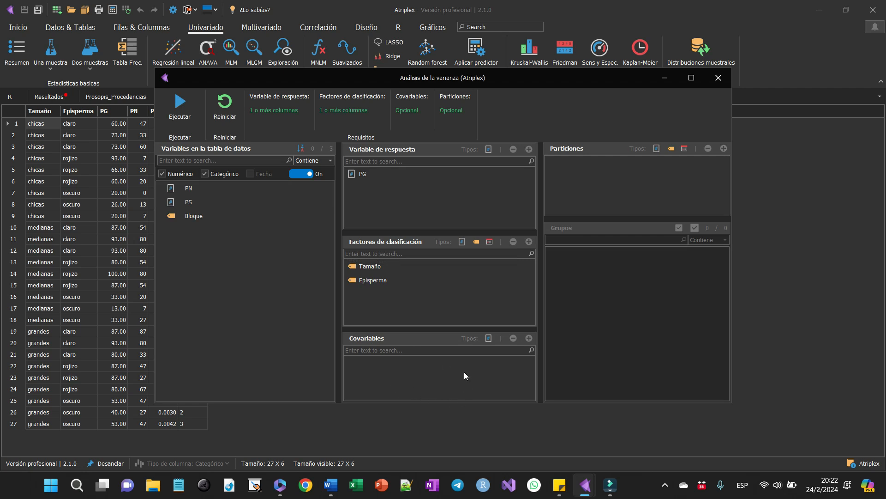
- Proceed to the model specification and add the Tamaño:Episperma interaction to the fixed terms
{"action": "left_click", "coordinate": [179, 105]}
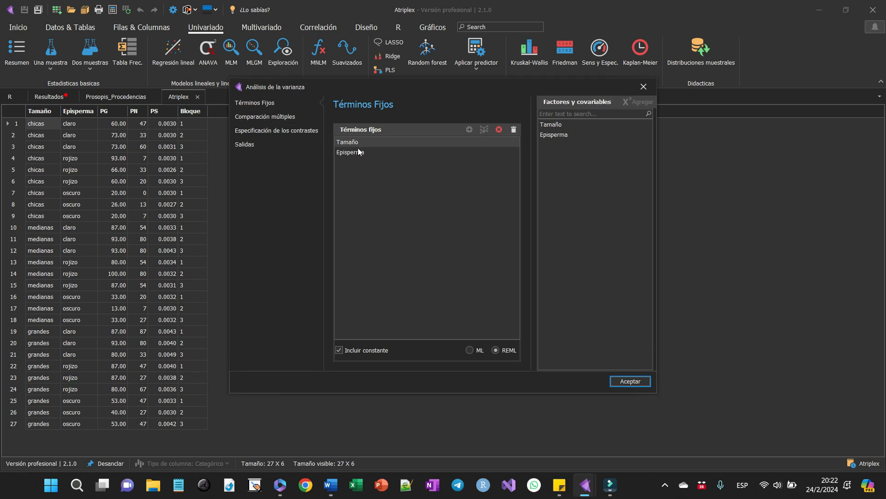
{"action": "left_click_drag", "start_coordinate": [542, 124], "coordinate": [543, 132]}
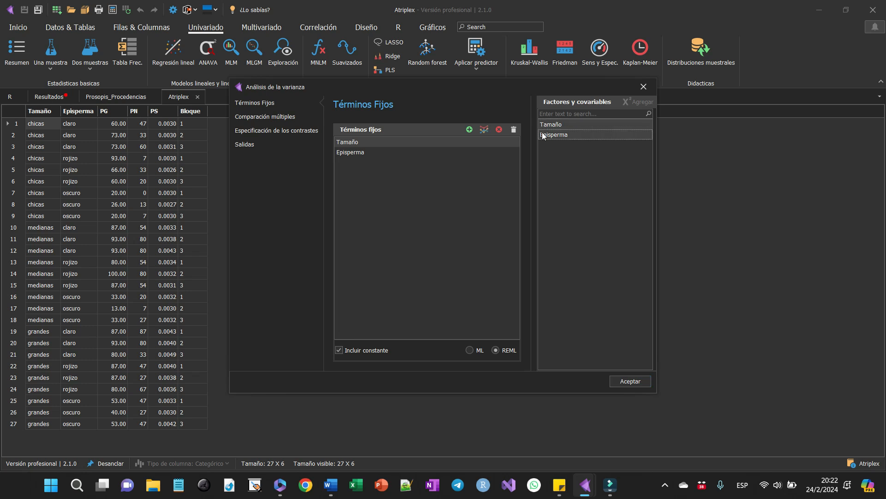
{"action": "left_click", "coordinate": [483, 130]}
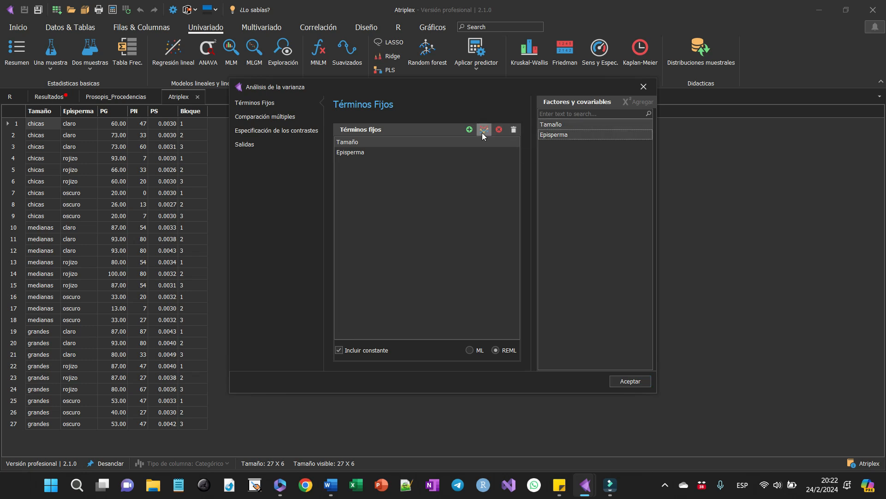
- Request multiple comparisons for Tamaño, Episperma and Tamaño:Episperma, and run the analysis of variance
{"action": "left_click", "coordinate": [256, 115]}
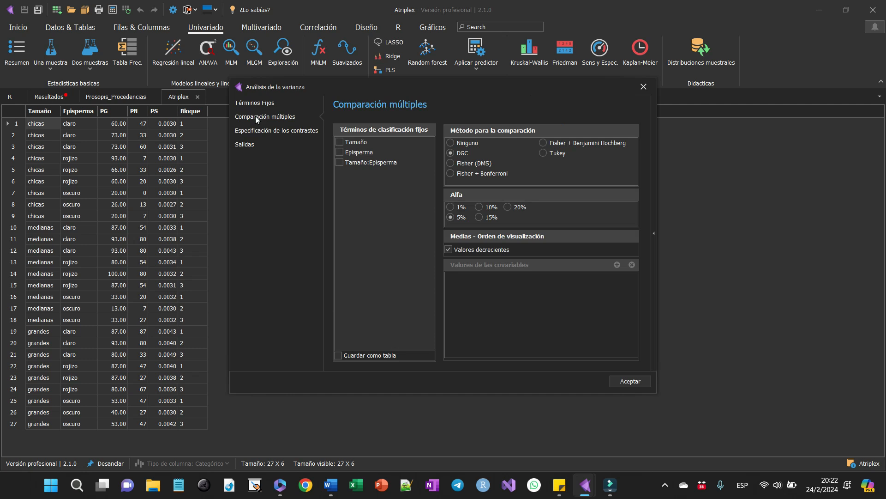
{"action": "left_click", "coordinate": [341, 150]}
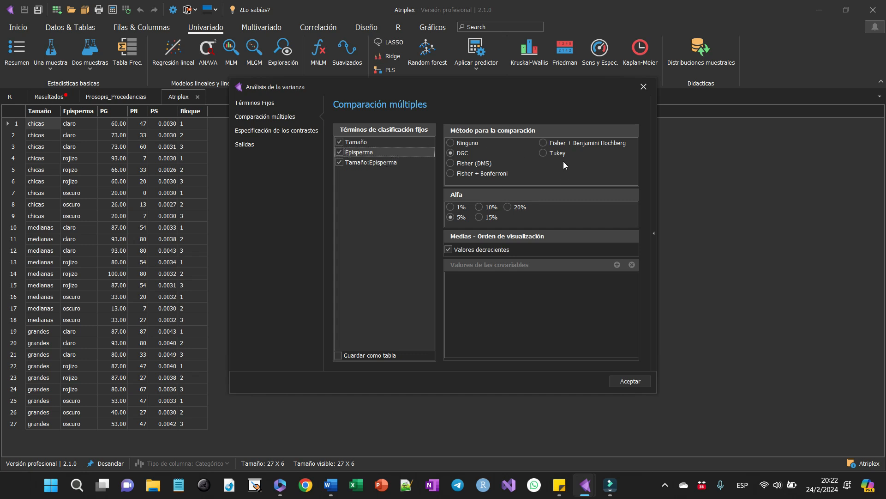
{"action": "left_click", "coordinate": [614, 382]}
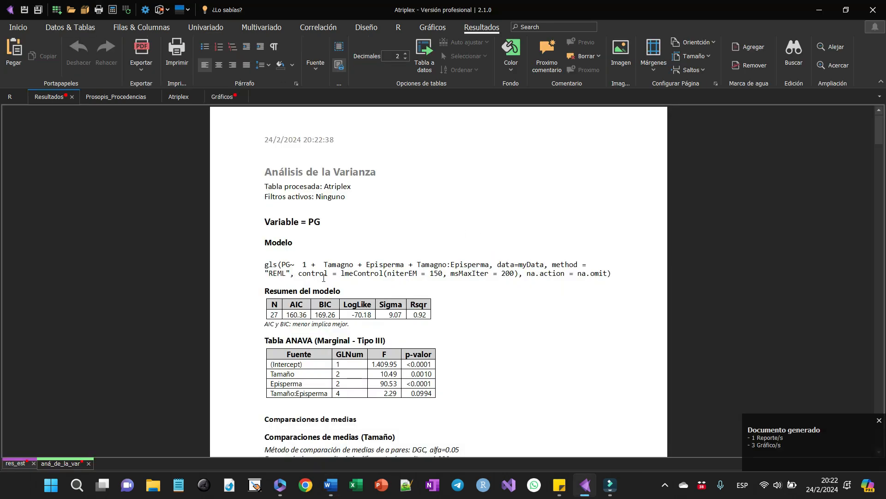
- Review the analysis of variance report, including the ANAVA table, mean comparisons, bar charts, diagnostic plots and references
{"action": "scroll", "coordinate": [324, 277], "scroll_direction": "down", "scroll_amount": 3}
{"action": "left_click_drag", "start_coordinate": [248, 281], "coordinate": [233, 315]}
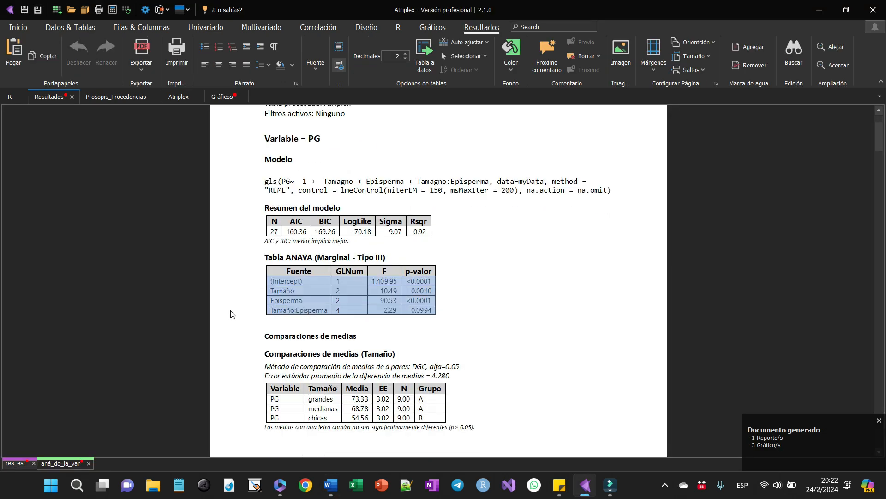
{"action": "scroll", "coordinate": [416, 301], "scroll_direction": "down", "scroll_amount": 20}
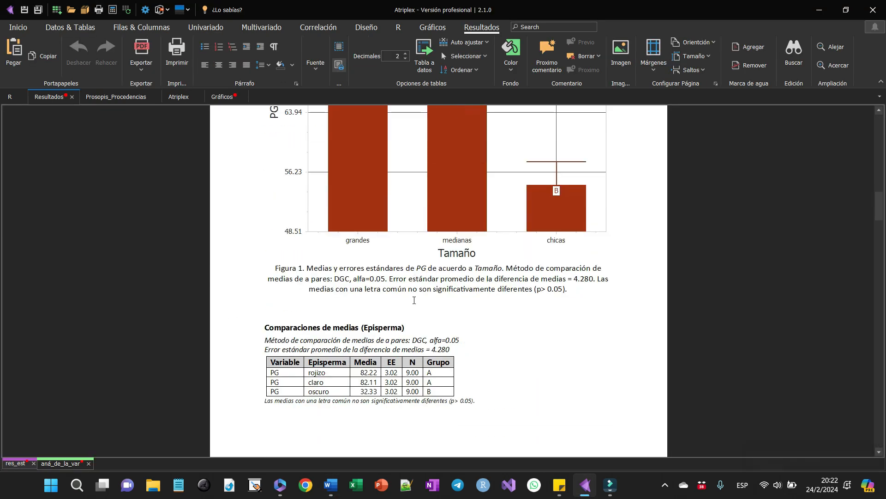
{"action": "scroll", "coordinate": [414, 300], "scroll_direction": "down", "scroll_amount": 15}
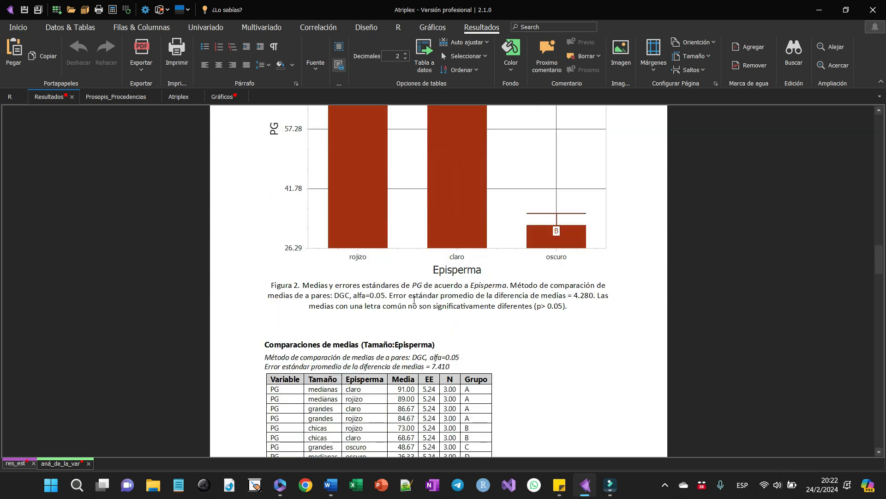
{"action": "scroll", "coordinate": [414, 300], "scroll_direction": "down", "scroll_amount": 5}
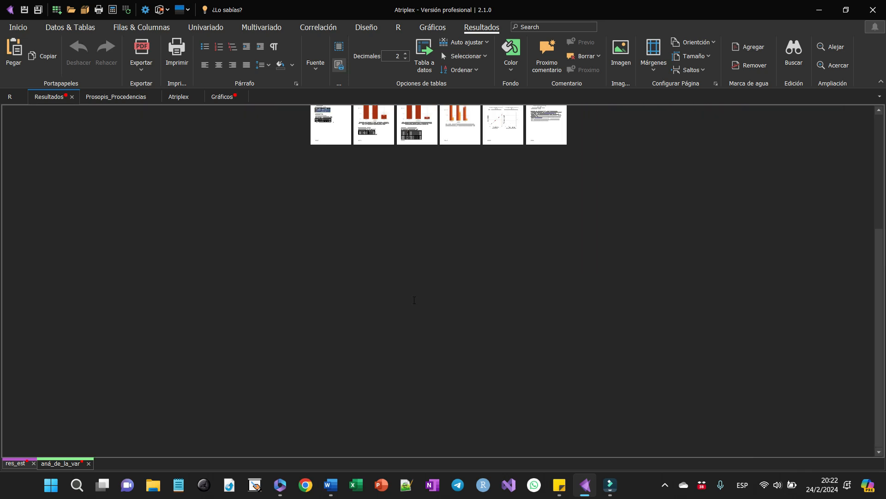
{"action": "scroll", "coordinate": [414, 300], "scroll_direction": "up", "scroll_amount": 2}
{"action": "scroll", "coordinate": [414, 300], "scroll_direction": "up", "scroll_amount": 1}
{"action": "scroll", "coordinate": [414, 300], "scroll_direction": "down", "scroll_amount": 4}
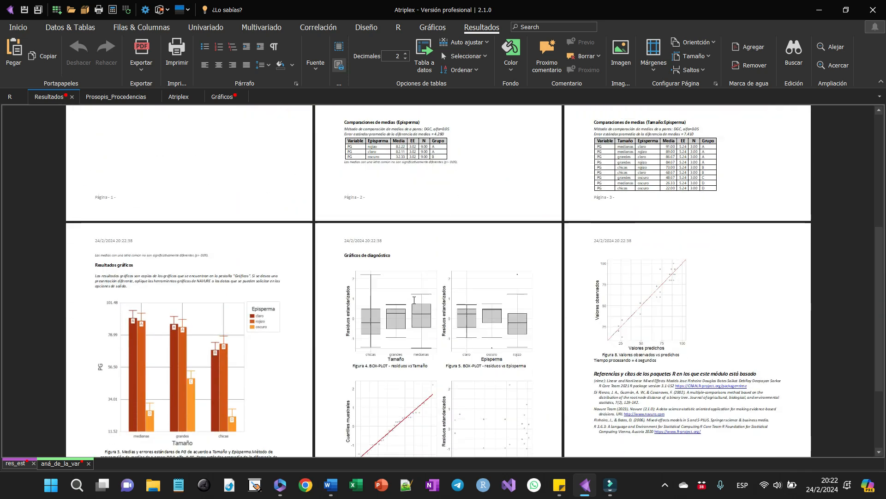
{"action": "scroll", "coordinate": [414, 300], "scroll_direction": "down", "scroll_amount": 1}
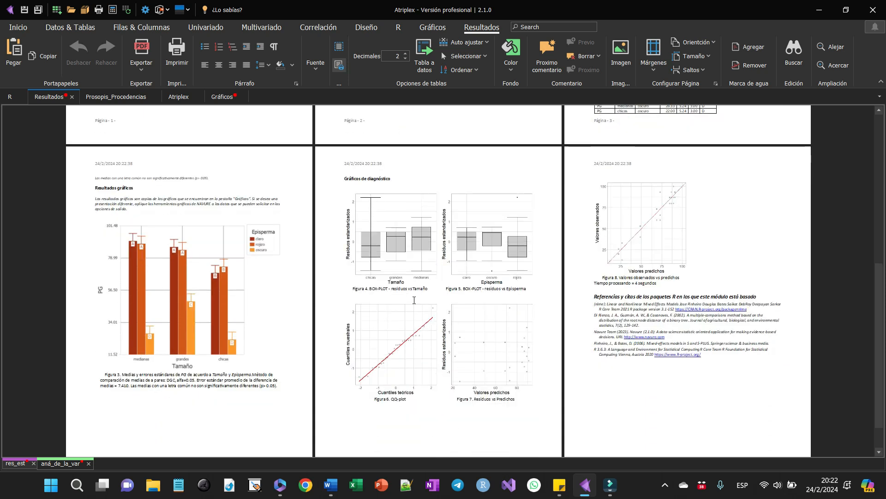
{"action": "left_click", "coordinate": [133, 59]}
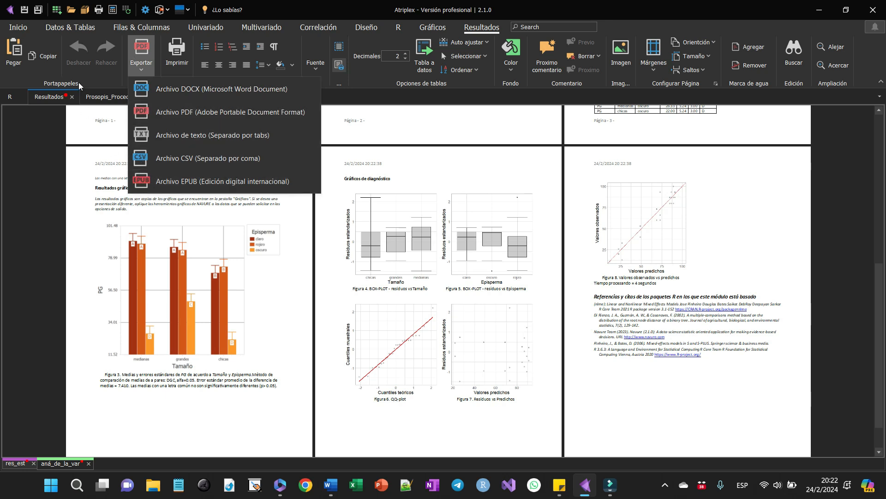
{"action": "left_click", "coordinate": [60, 134]}
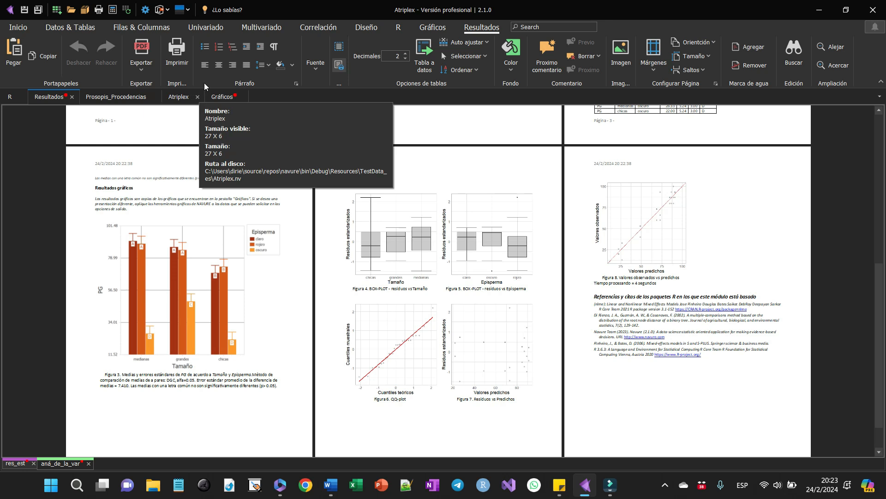
{"action": "left_click", "coordinate": [207, 28]}
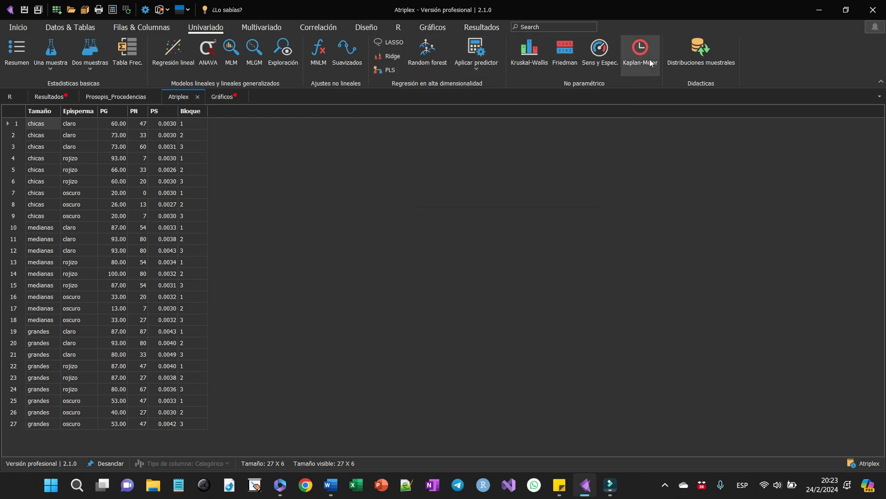
{"action": "left_click", "coordinate": [527, 224]}
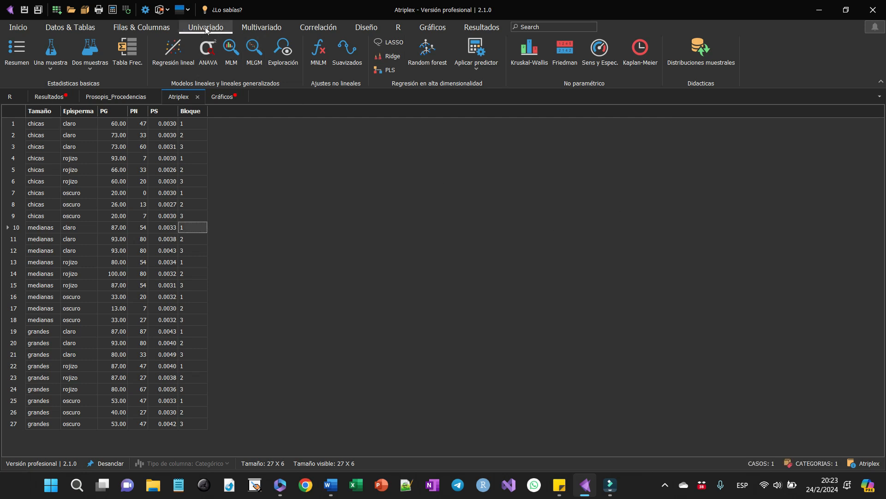
{"action": "left_click", "coordinate": [250, 166]}
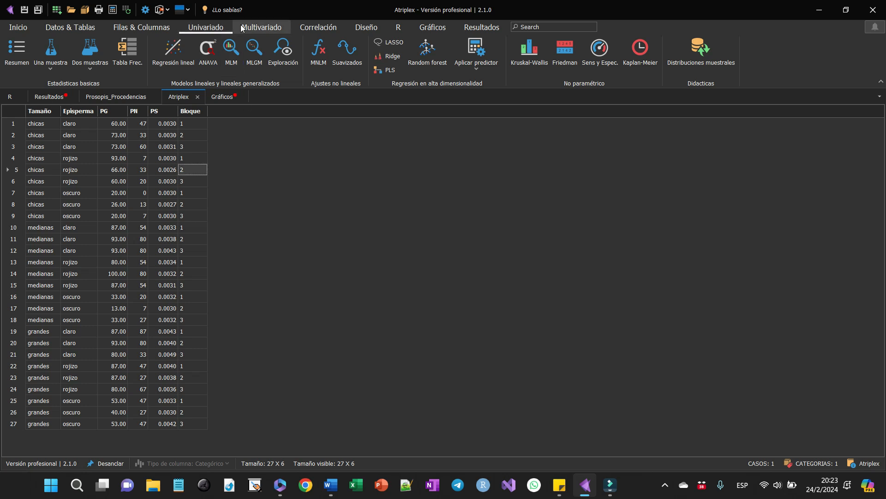
{"action": "left_click", "coordinate": [262, 27]}
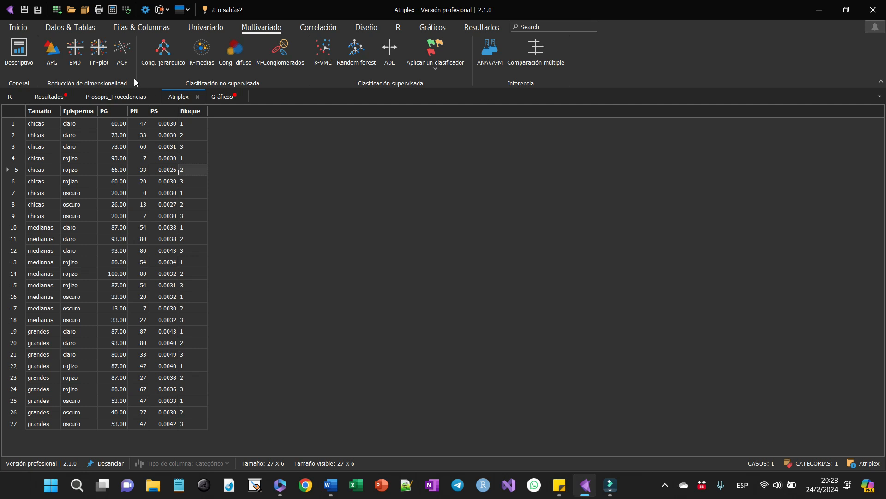
- Run a principal component analysis with default values on Prosopis_Procedencias, using D030 through D505 as traits, and review its report
{"action": "left_click", "coordinate": [96, 97]}
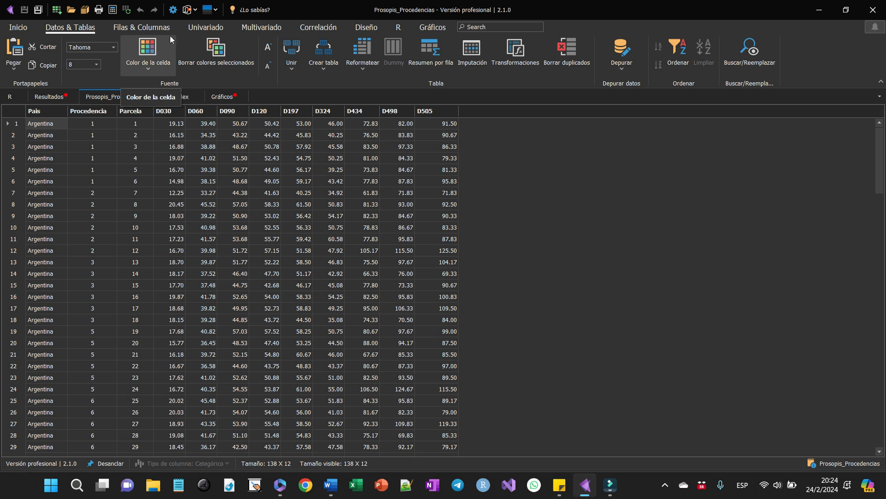
{"action": "left_click", "coordinate": [258, 27]}
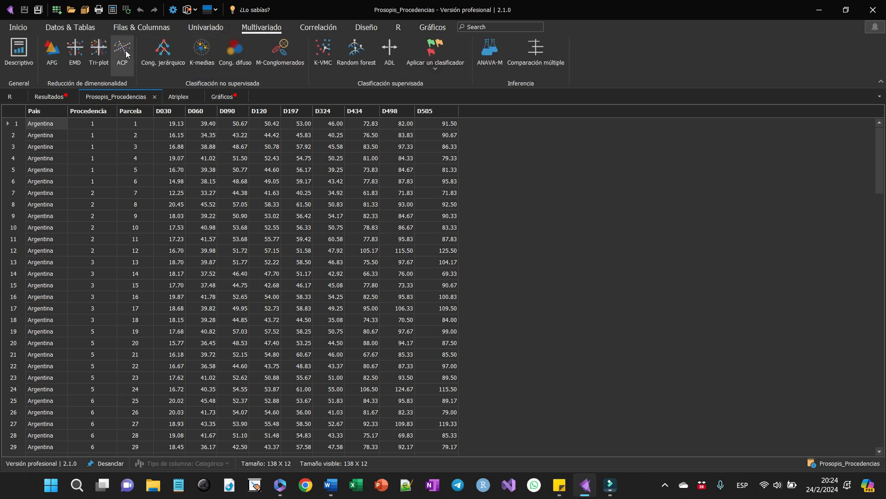
{"action": "left_click", "coordinate": [124, 52]}
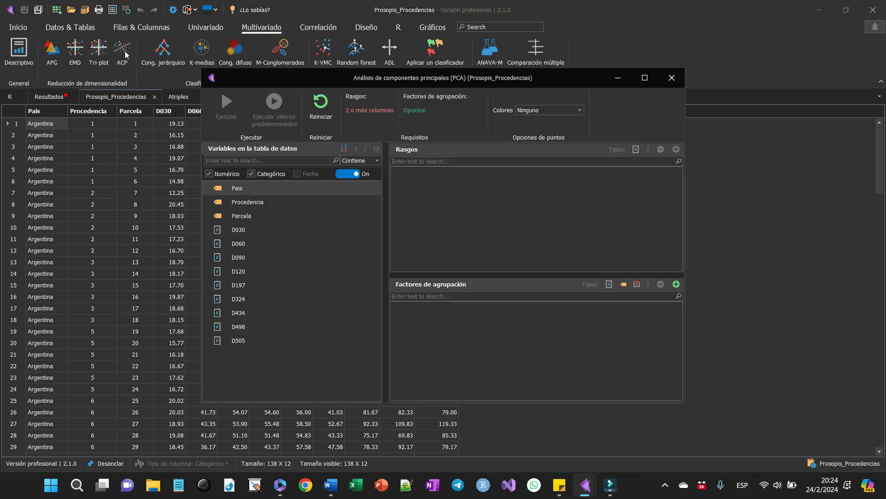
{"action": "left_click_drag", "start_coordinate": [237, 230], "coordinate": [237, 364]}
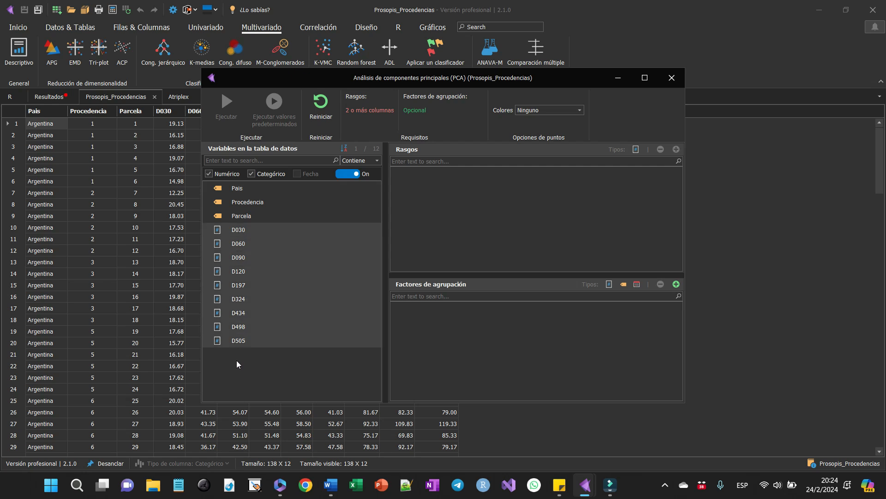
{"action": "left_click_drag", "start_coordinate": [244, 296], "coordinate": [461, 200]}
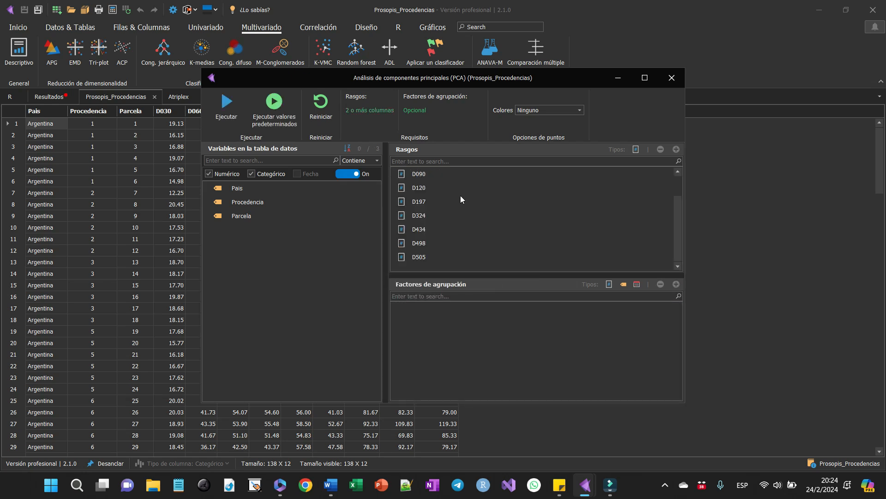
{"action": "left_click", "coordinate": [279, 109]}
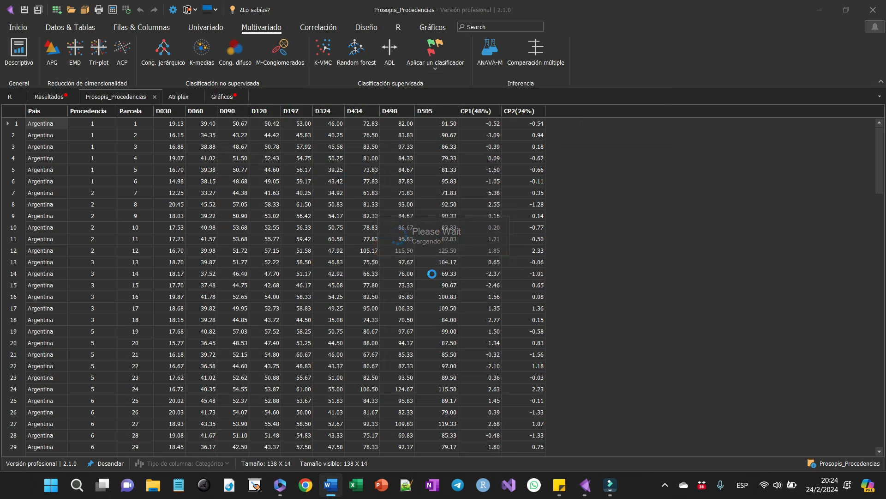
{"action": "scroll", "coordinate": [433, 275], "scroll_direction": "down", "scroll_amount": 1}
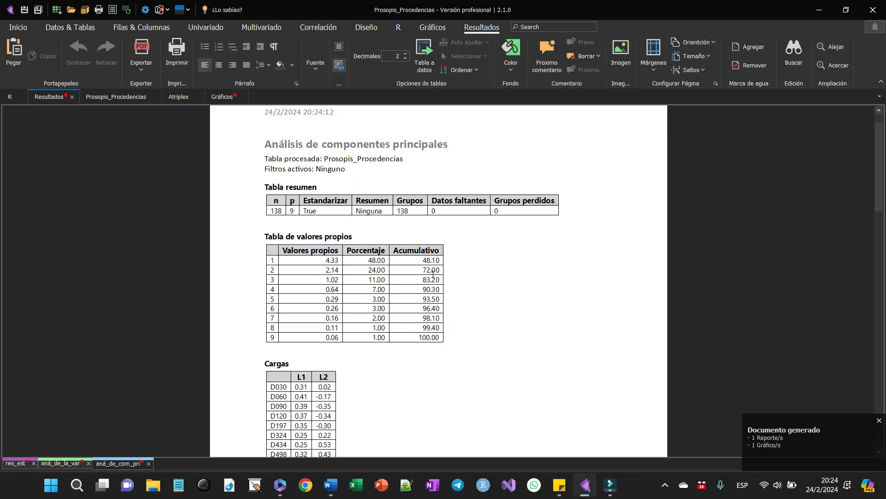
{"action": "scroll", "coordinate": [433, 275], "scroll_direction": "down", "scroll_amount": 15}
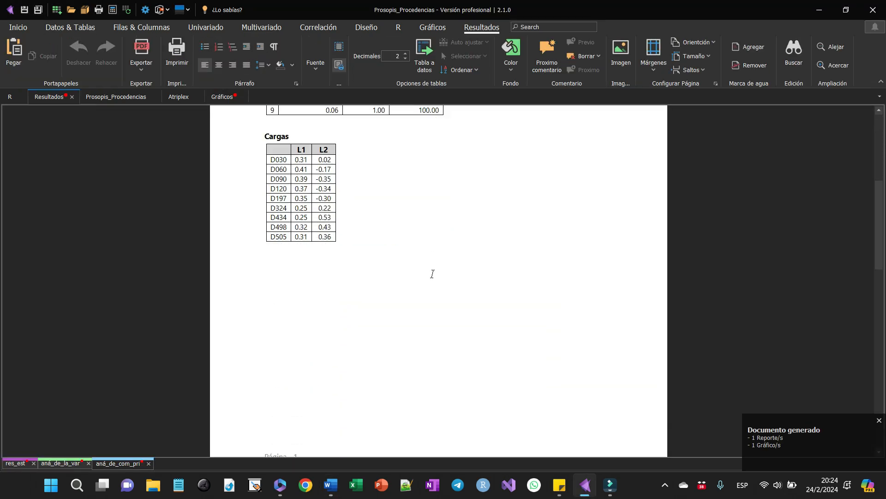
{"action": "scroll", "coordinate": [433, 278], "scroll_direction": "down", "scroll_amount": 4}
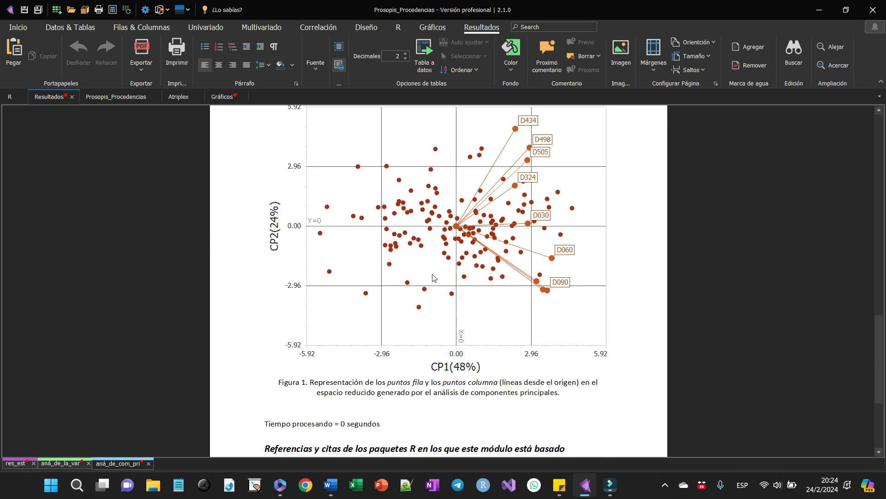
- Display the principal component biplot and recolor its series with the orange-red and yellow palette
{"action": "left_click", "coordinate": [222, 97]}
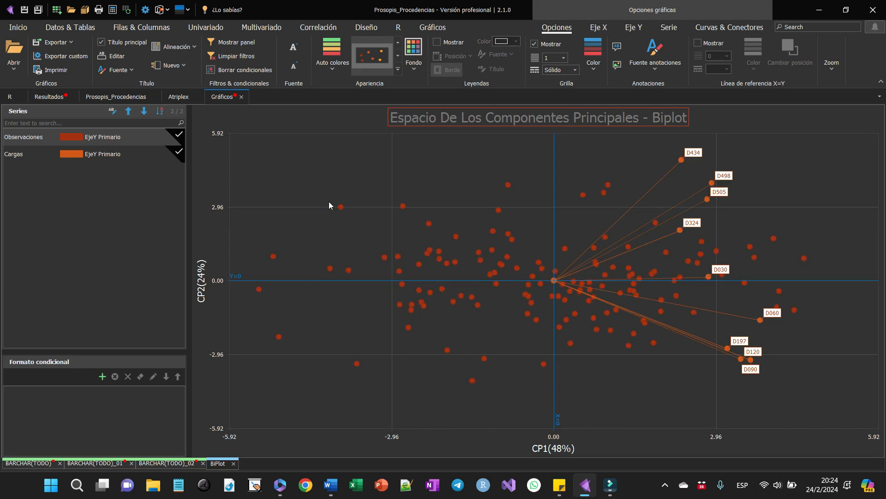
{"action": "left_click", "coordinate": [341, 65]}
{"action": "left_click", "coordinate": [341, 92]}
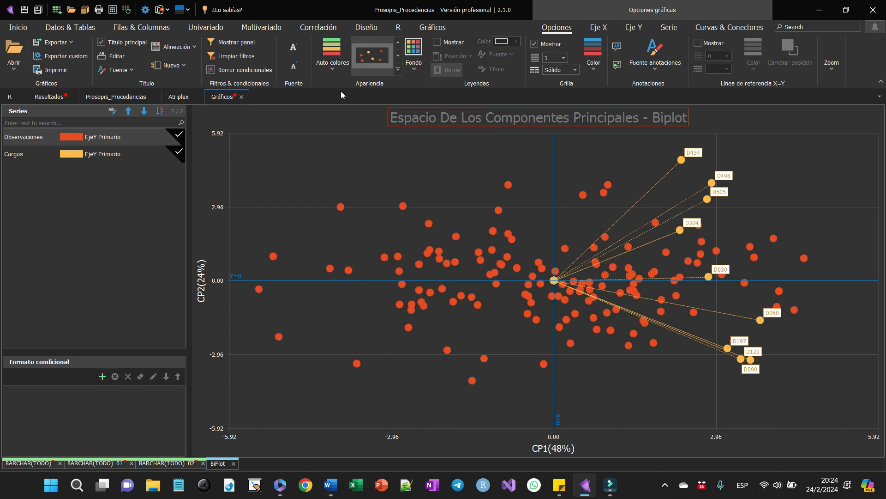
- Turn the labels of the Observaciones series on and off, and nudge the biplot's vertical reference line
{"action": "left_click", "coordinate": [665, 28]}
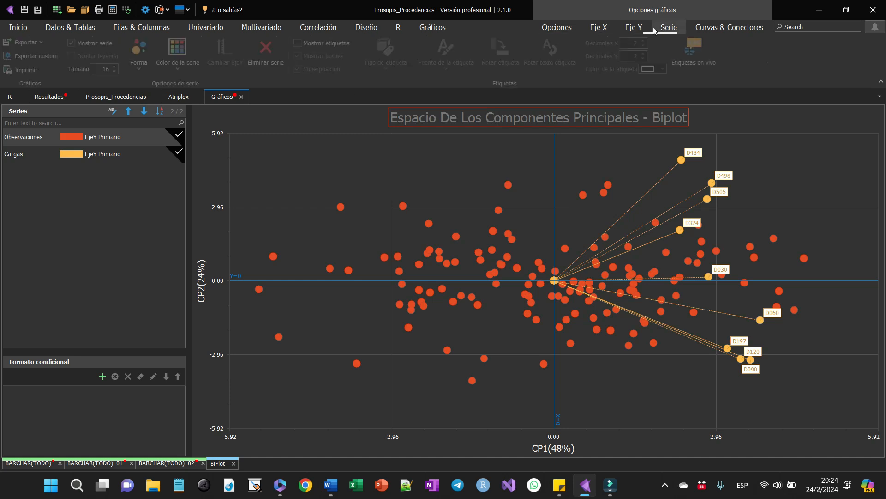
{"action": "left_click", "coordinate": [325, 45]}
{"action": "left_click", "coordinate": [325, 44]}
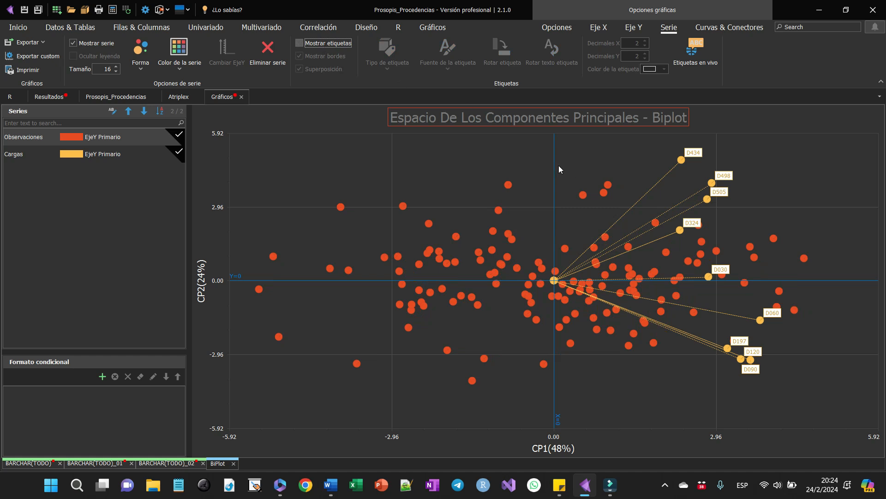
{"action": "mouse_move", "coordinate": [554, 165]}
{"action": "left_mouse_down"}
{"action": "mouse_move", "coordinate": [506, 180]}
{"action": "mouse_move", "coordinate": [471, 170]}
{"action": "mouse_move", "coordinate": [553, 174]}
{"action": "left_mouse_up"}
- Hide the Observaciones series in the biplot and show it again
{"action": "left_click", "coordinate": [111, 44]}
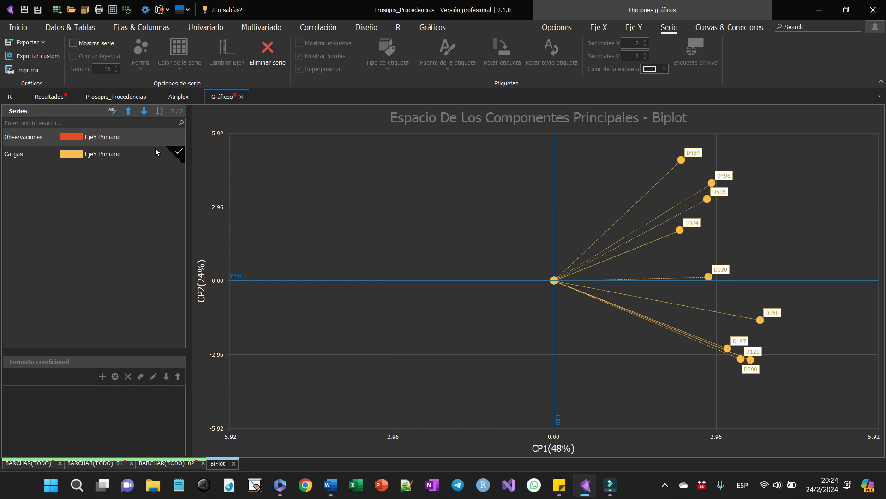
{"action": "left_click", "coordinate": [179, 135]}
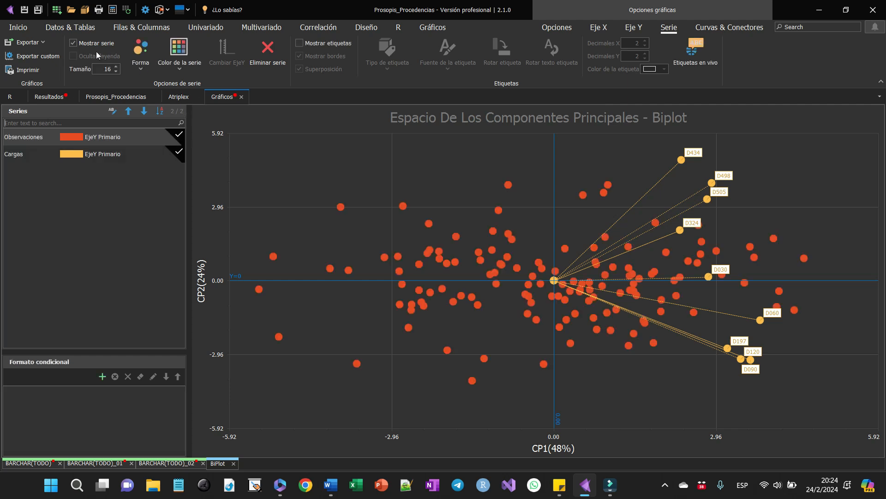
{"action": "left_click", "coordinate": [72, 43]}
{"action": "left_click", "coordinate": [83, 46]}
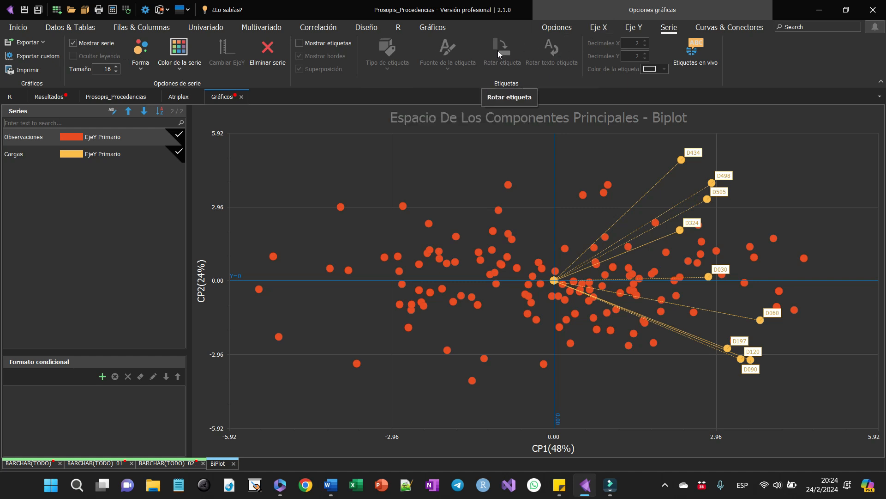
- Add the image ANOTACION GRAFICA.jpg as an annotation in the empty upper-left area of the biplot
{"action": "left_click", "coordinate": [564, 34]}
{"action": "left_click", "coordinate": [616, 66]}
{"action": "left_click", "coordinate": [295, 176]}
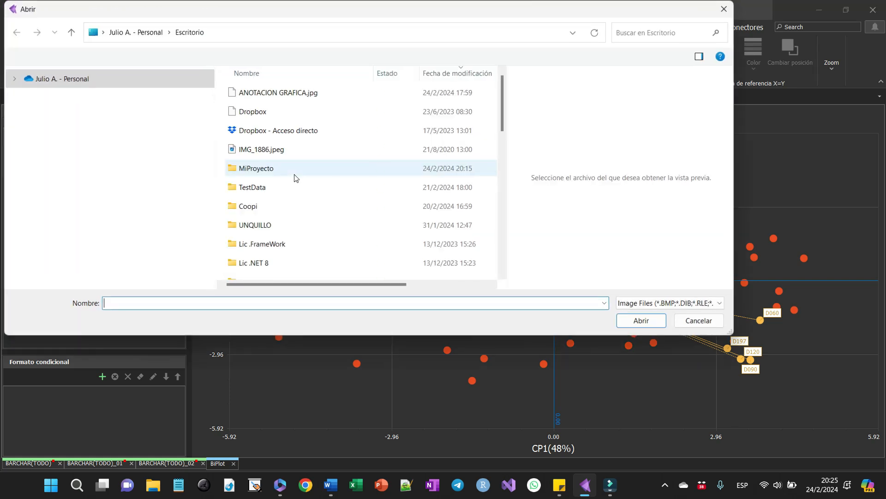
{"action": "double_click", "coordinate": [278, 92]}
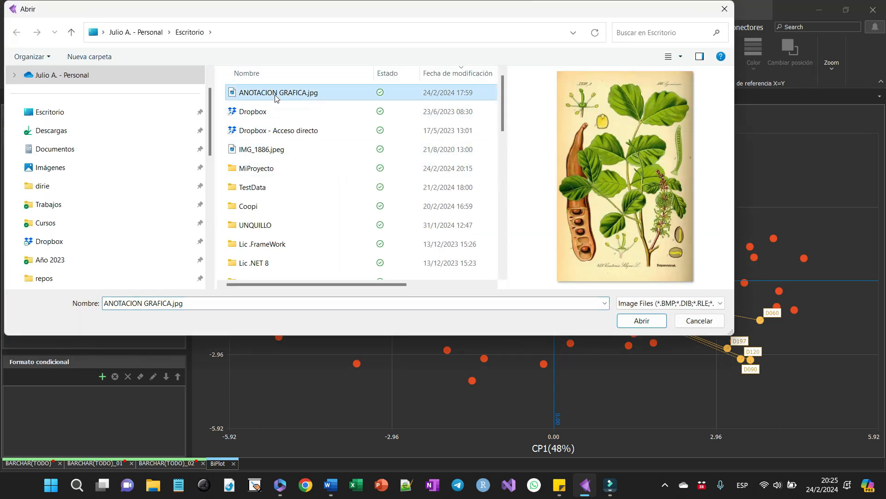
- Copy the customized biplot and paste it over the original biplot figure in the principal component report
{"action": "right_click", "coordinate": [417, 184]}
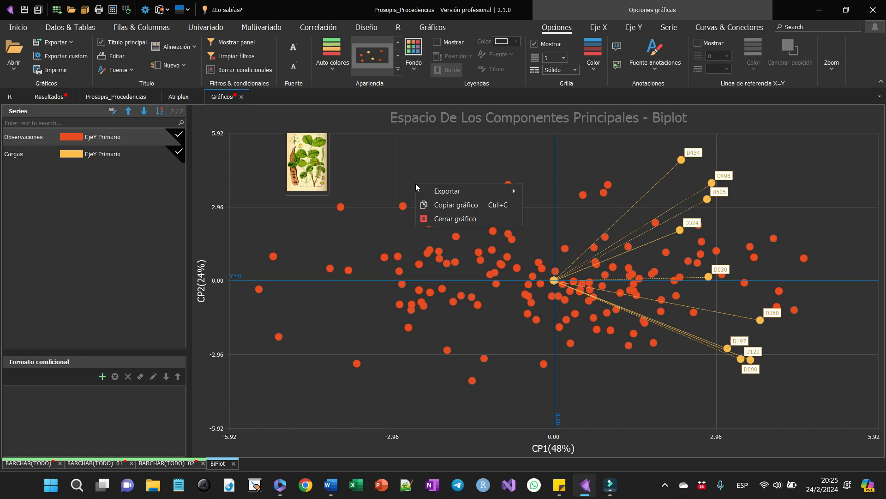
{"action": "left_click", "coordinate": [435, 206]}
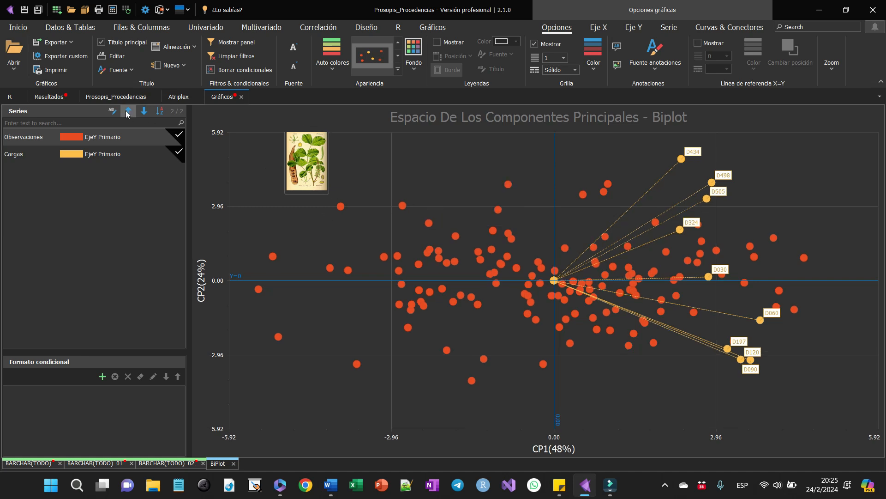
{"action": "left_click", "coordinate": [59, 97]}
{"action": "left_click", "coordinate": [332, 214]}
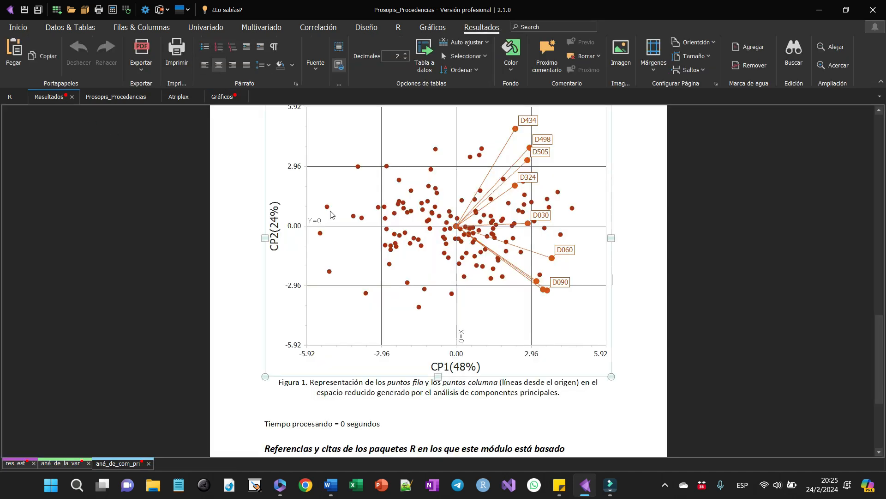
{"action": "key", "text": "ctrl+v"}
{"action": "scroll", "coordinate": [332, 214], "scroll_direction": "up", "scroll_amount": 5}
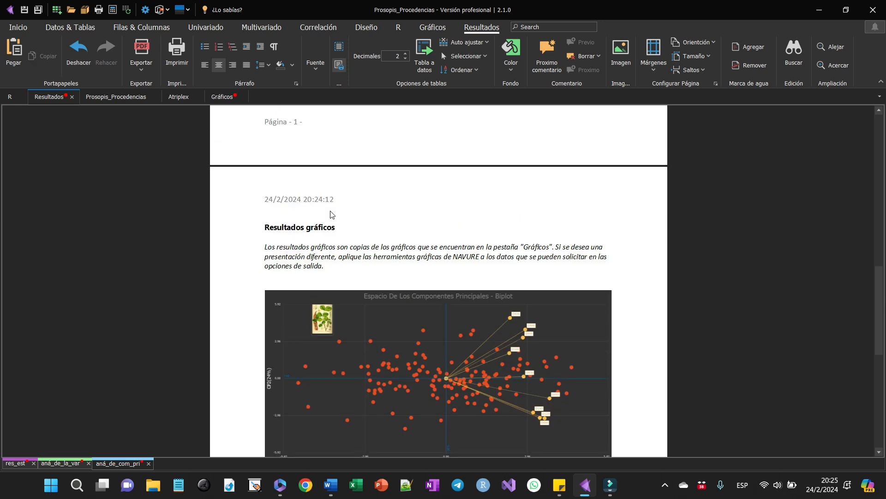
- Filter the Prosopis_Procedencias table by the Pais column to keep only the Chile rows
{"action": "left_click", "coordinate": [130, 102]}
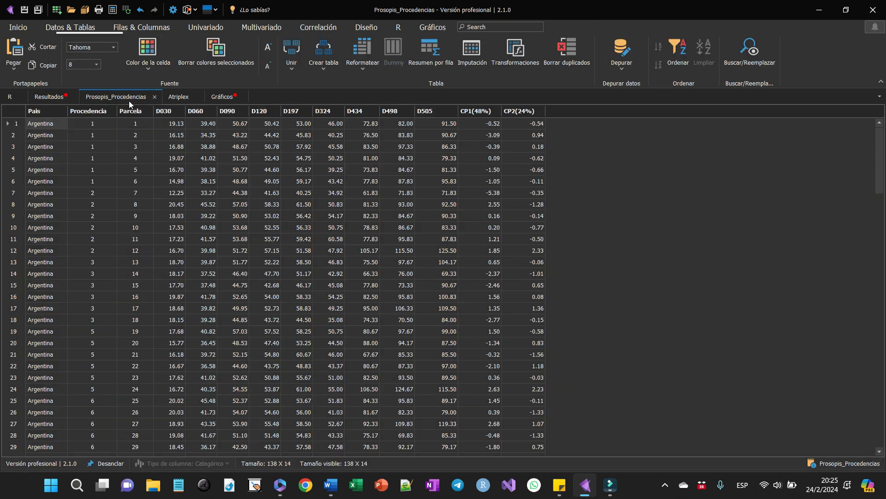
{"action": "left_click", "coordinate": [63, 110]}
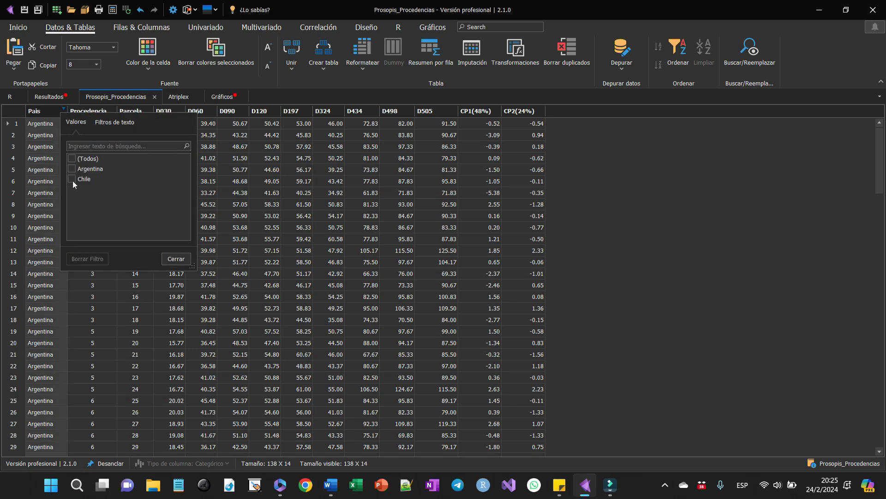
{"action": "left_click", "coordinate": [72, 179]}
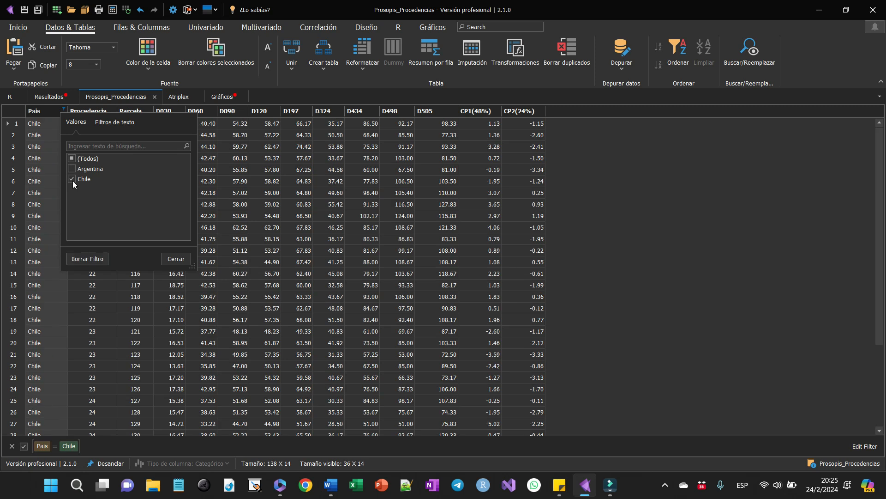
{"action": "left_click", "coordinate": [176, 259]}
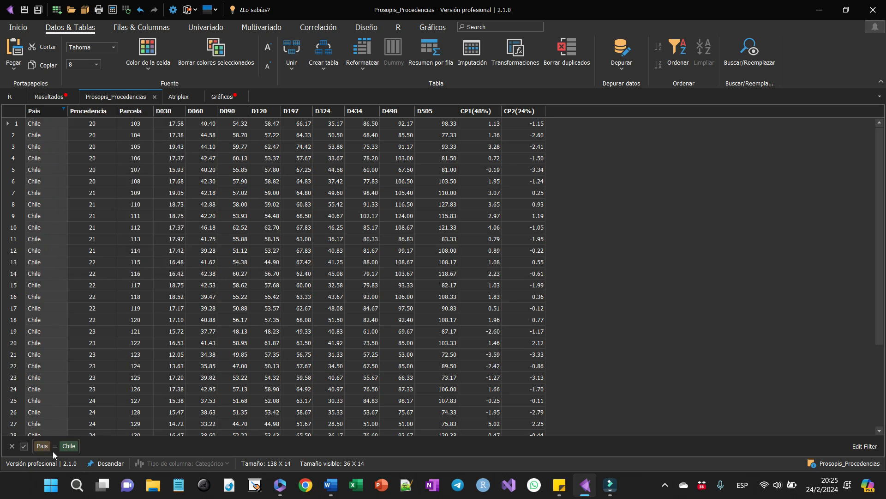
- Toggle the Chile filter off and on, and remove it from the table
{"action": "left_click", "coordinate": [23, 450]}
{"action": "left_click", "coordinate": [24, 450]}
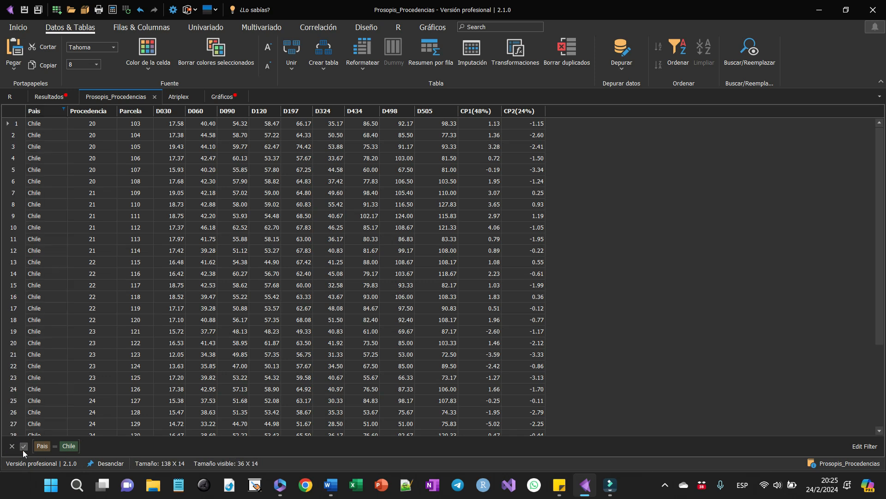
{"action": "left_click", "coordinate": [12, 446]}
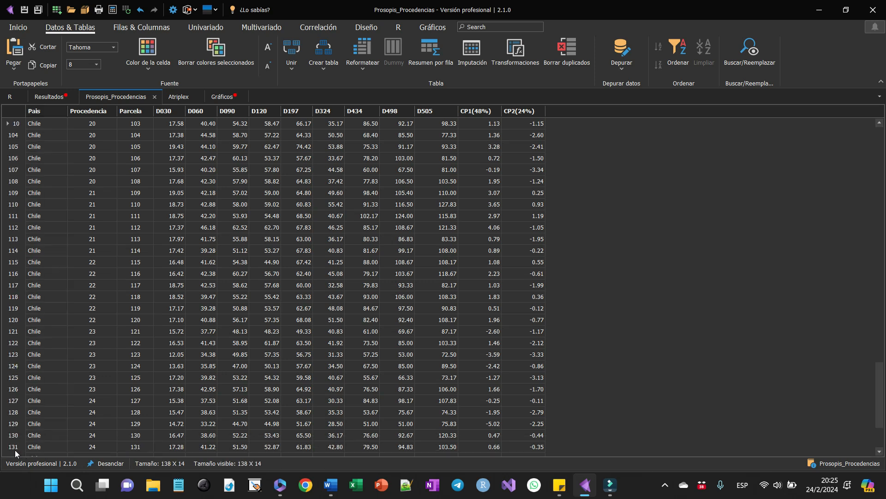
- Move the Procedencia column between D434 and D498, and undo the move
{"action": "mouse_move", "coordinate": [87, 117]}
{"action": "left_mouse_down"}
{"action": "mouse_move", "coordinate": [387, 126]}
{"action": "mouse_move", "coordinate": [381, 145]}
{"action": "left_mouse_up"}
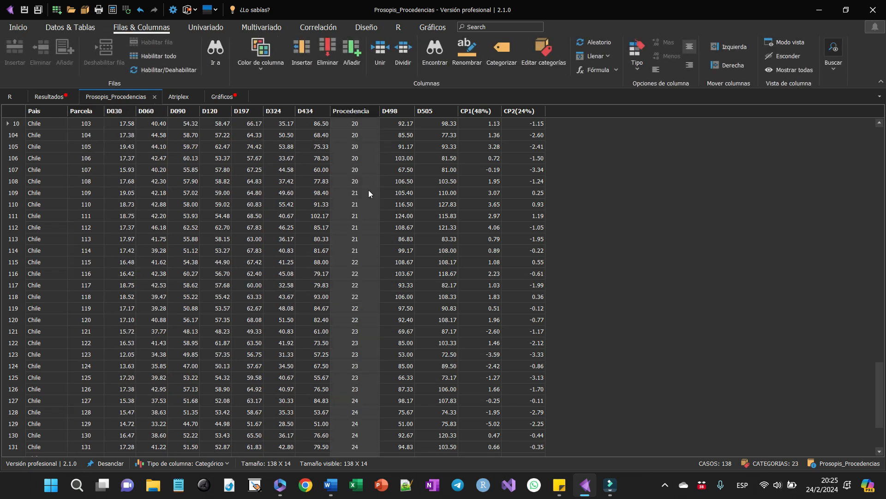
{"action": "key", "text": "ctrl+z"}
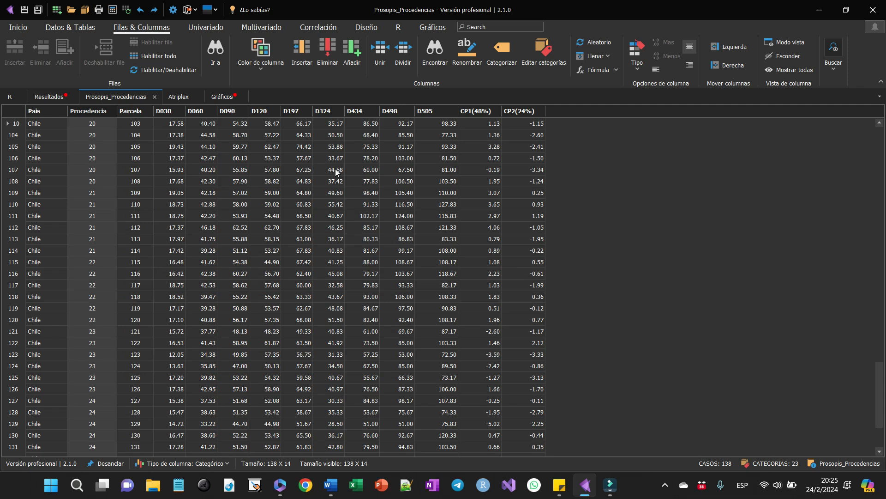
- Sort the Prosopis_Procedencias table by Procedencia in descending order
{"action": "left_click", "coordinate": [32, 111]}
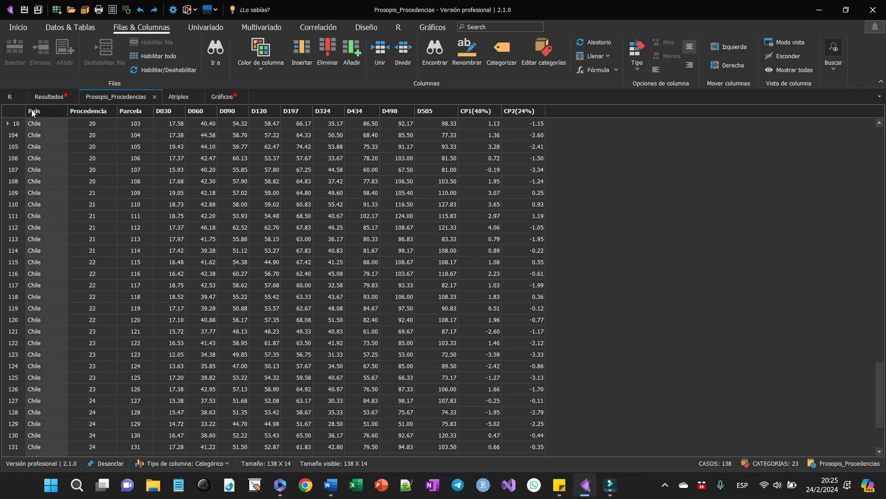
{"action": "left_click", "coordinate": [90, 112]}
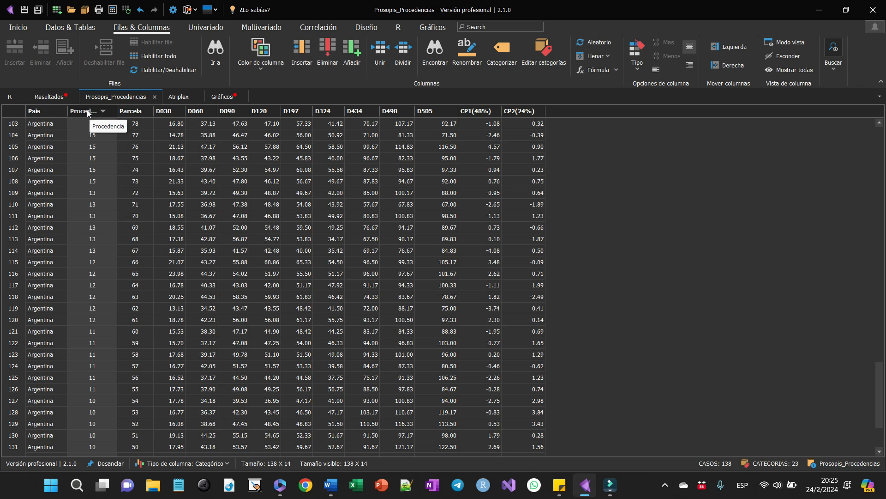
- Sort the Prosopis_Procedencias table by Pais in descending and then ascending order, and hide the CP1(48%) and CP2(24%) columns
{"action": "left_click", "coordinate": [45, 112]}
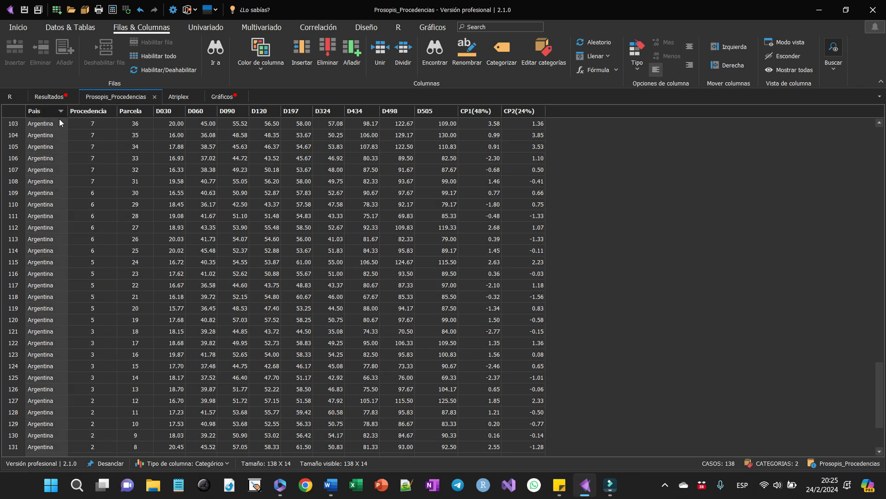
{"action": "left_click", "coordinate": [46, 112]}
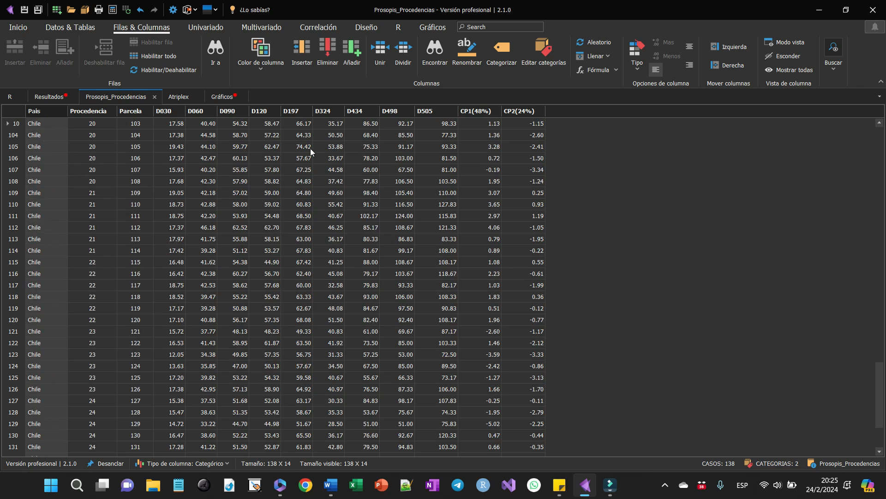
{"action": "left_click_drag", "start_coordinate": [530, 111], "coordinate": [483, 112]}
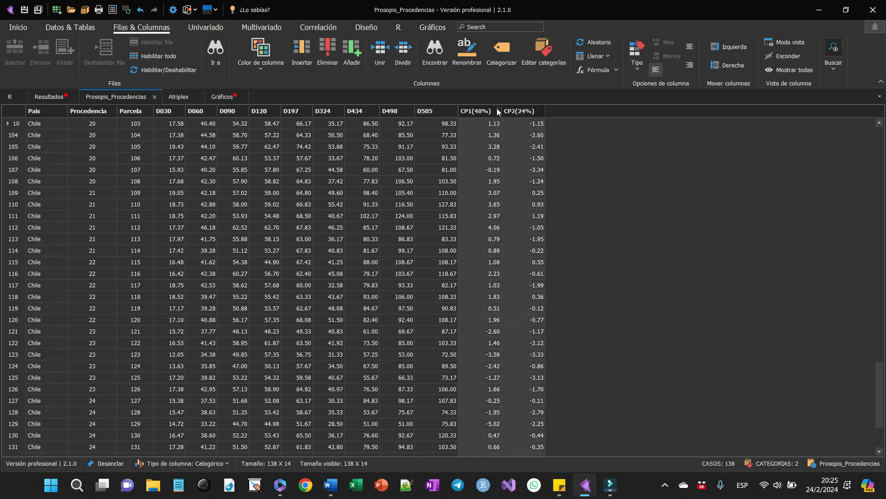
{"action": "left_click", "coordinate": [784, 60]}
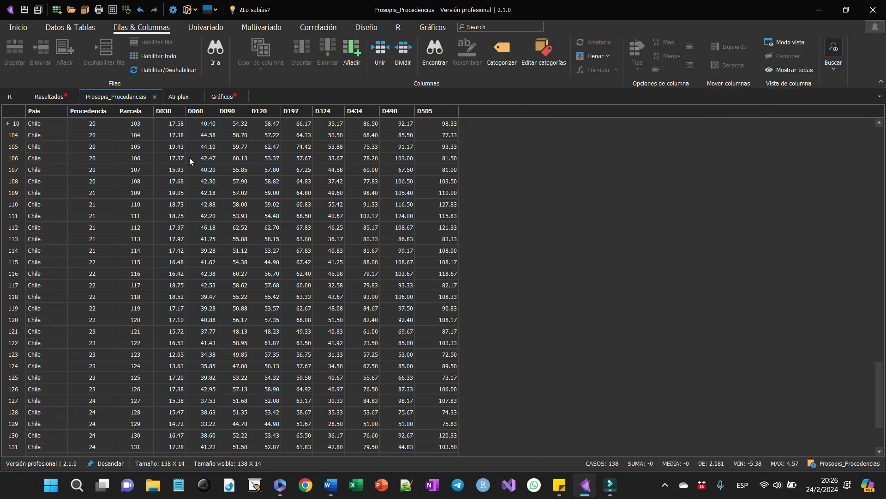
- Disable the first row of the Prosopis_Procedencias table and enable it again
{"action": "scroll", "coordinate": [12, 195], "scroll_direction": "up", "scroll_amount": 3}
{"action": "scroll", "coordinate": [12, 195], "scroll_direction": "up", "scroll_amount": 20}
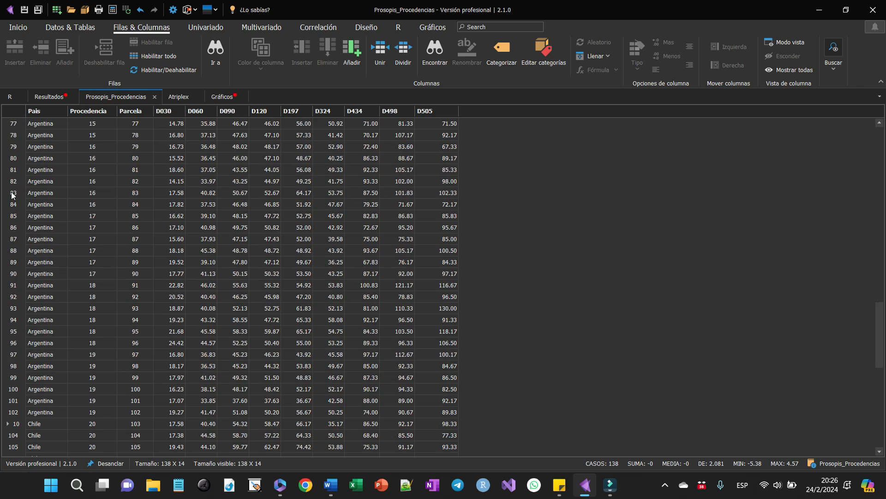
{"action": "scroll", "coordinate": [12, 195], "scroll_direction": "up", "scroll_amount": 3}
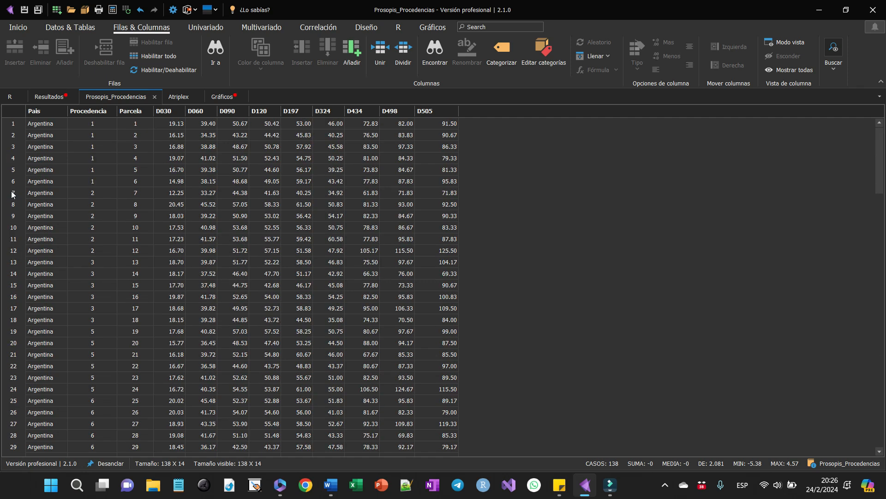
{"action": "left_click", "coordinate": [16, 125]}
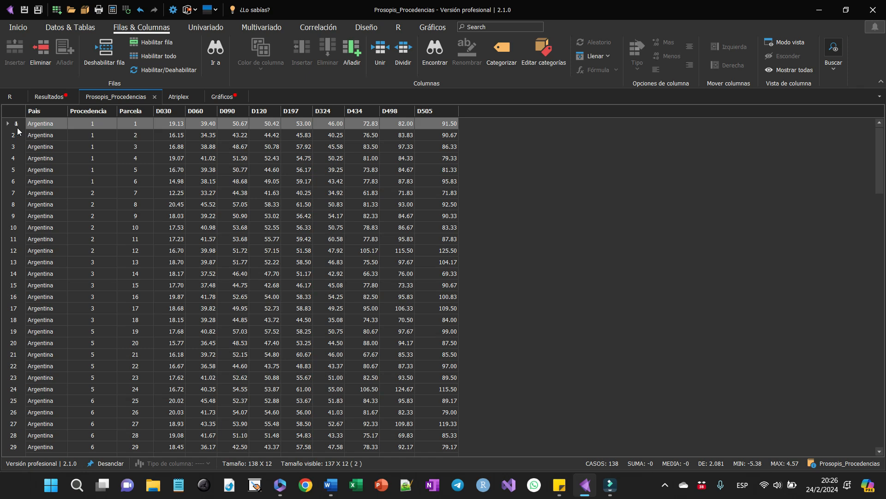
- Dock the Prosopis_Procedencias table below the results area and place the Atriplex table beside it
{"action": "left_click_drag", "start_coordinate": [105, 97], "coordinate": [435, 307]}
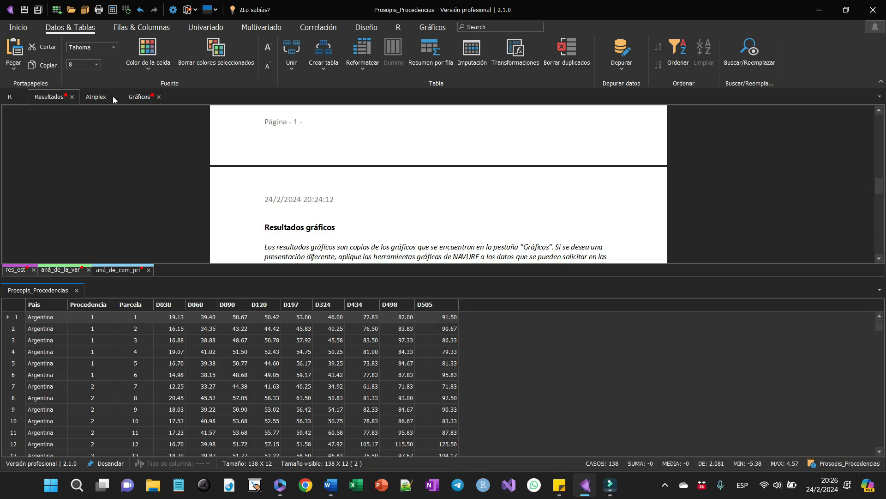
{"action": "left_click", "coordinate": [93, 99]}
{"action": "left_click_drag", "start_coordinate": [93, 99], "coordinate": [458, 382]}
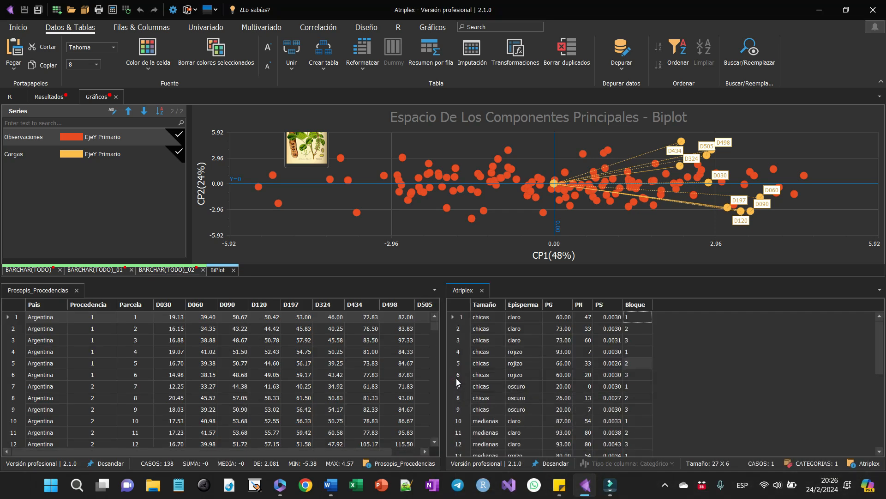
- Close all open documents
{"action": "right_click", "coordinate": [844, 96]}
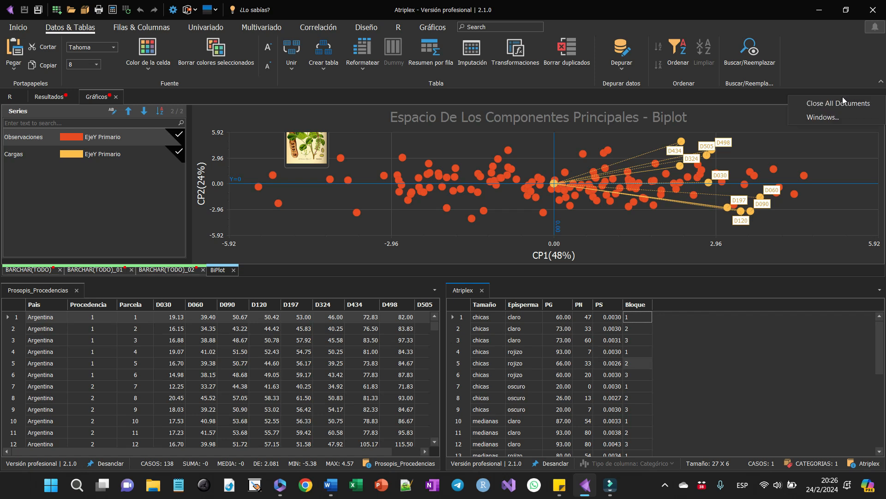
{"action": "left_click", "coordinate": [836, 107]}
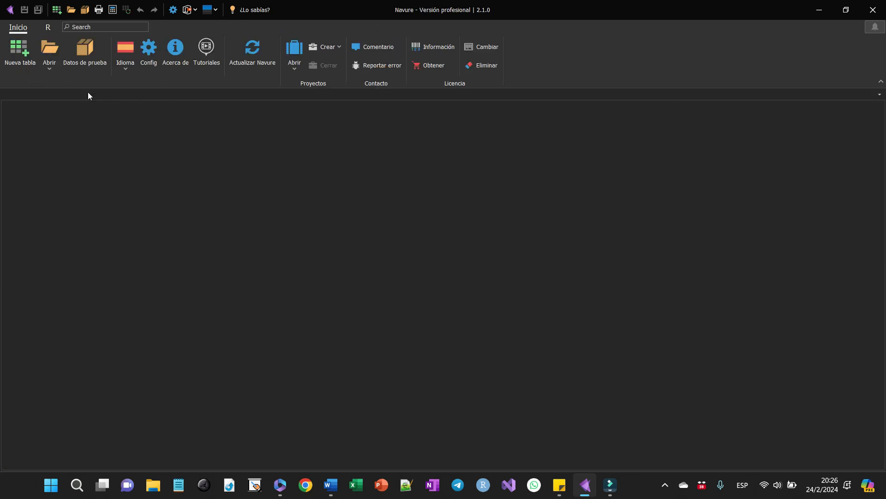
- Preview the text import of Acaros.txt with its encoding options and different delimiters, and close it without importing
{"action": "left_click", "coordinate": [48, 68]}
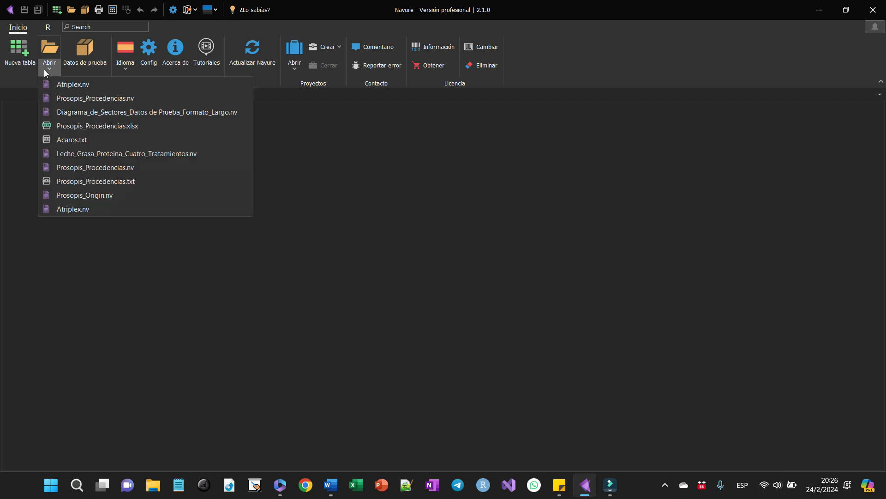
{"action": "left_click", "coordinate": [54, 140]}
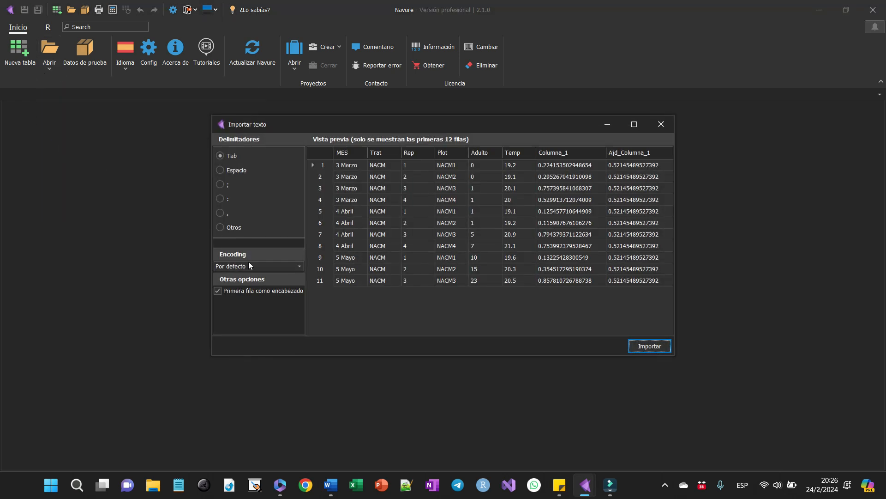
{"action": "left_click", "coordinate": [290, 263]}
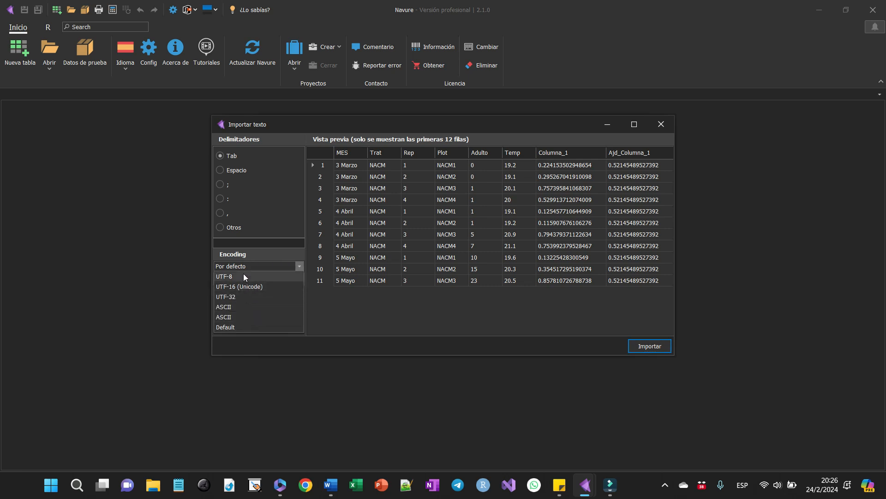
{"action": "left_click", "coordinate": [236, 171]}
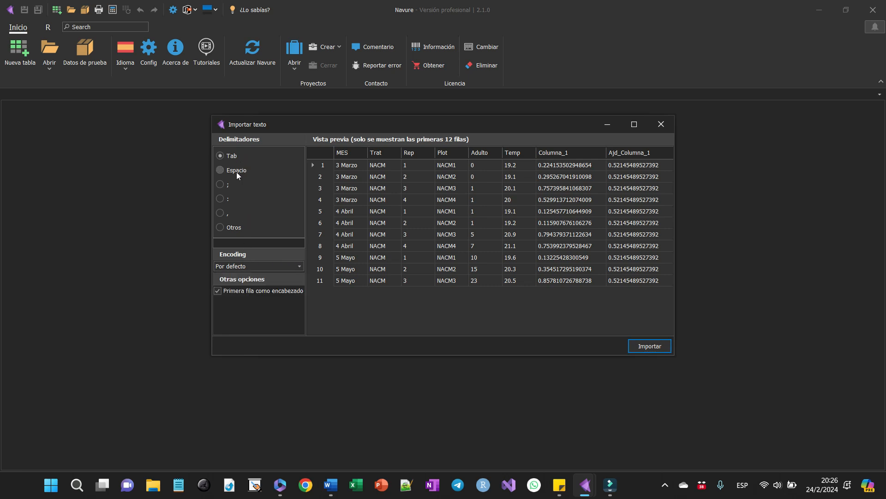
{"action": "left_click", "coordinate": [235, 184]}
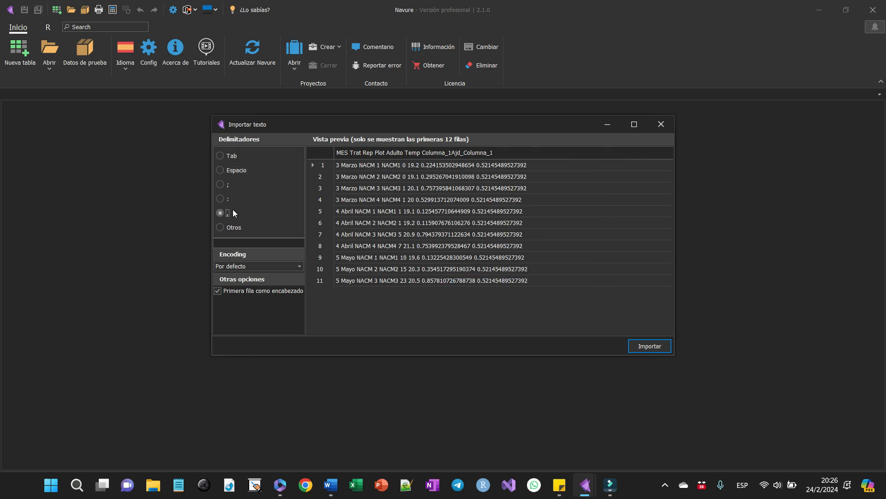
{"action": "left_click", "coordinate": [233, 224]}
{"action": "left_click", "coordinate": [232, 156]}
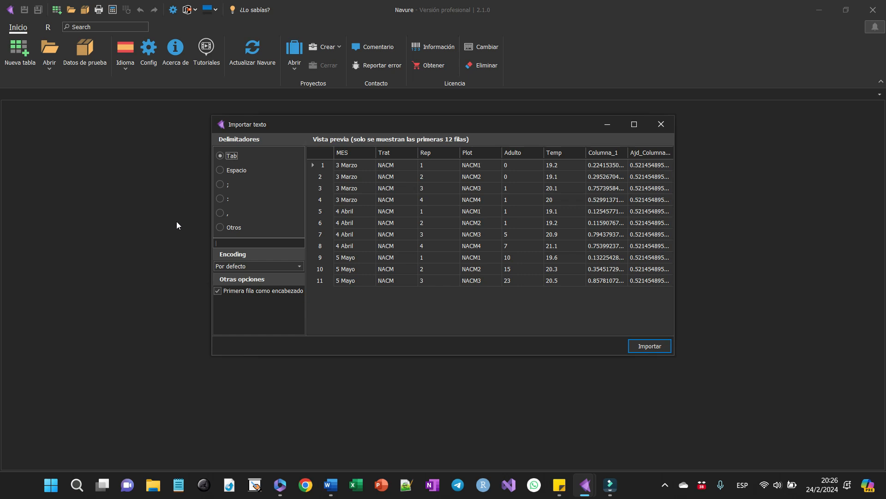
{"action": "left_click", "coordinate": [661, 124]}
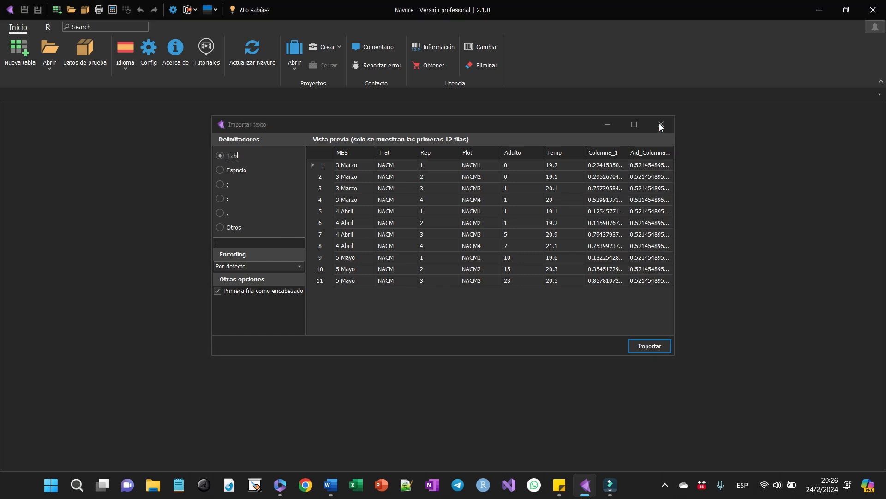
- Open Prosopis_Procedencias.xlsx, compare the previews of Sheet and Sheet1, and import Sheet with the first row as header
{"action": "left_click", "coordinate": [49, 70]}
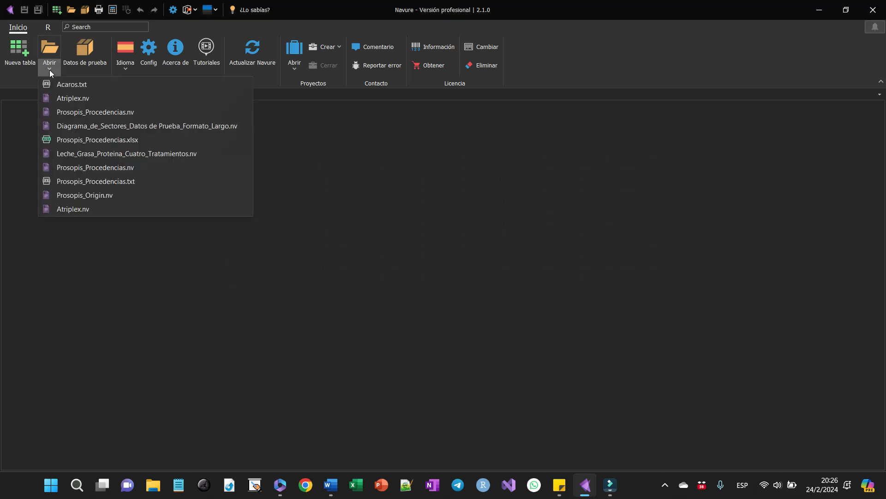
{"action": "left_click", "coordinate": [57, 139]}
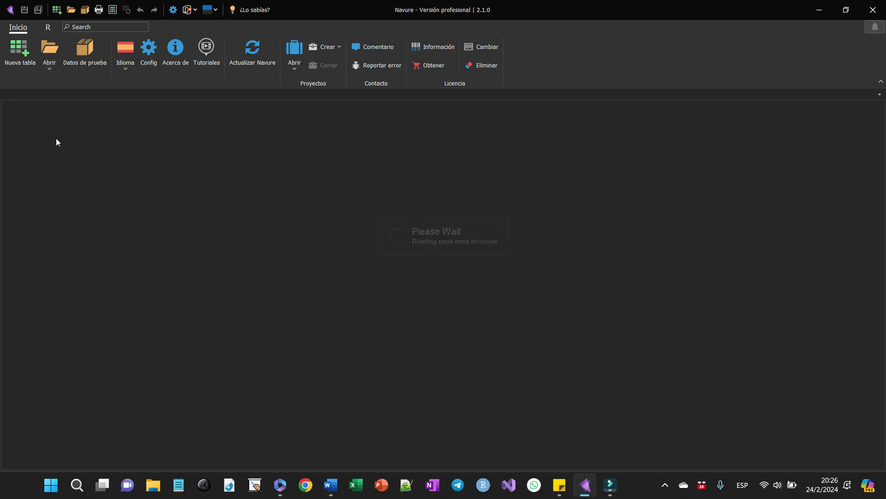
{"action": "left_click", "coordinate": [236, 187]}
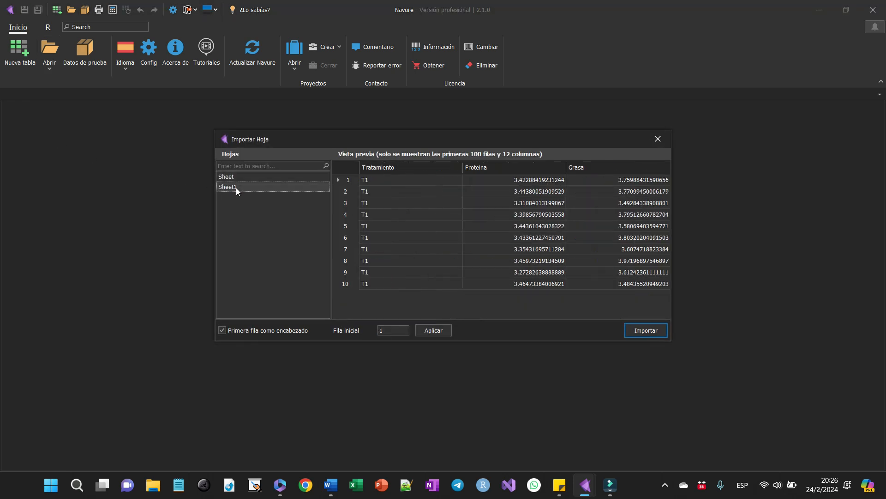
{"action": "left_click", "coordinate": [241, 178]}
{"action": "left_click", "coordinate": [241, 186]}
{"action": "left_click", "coordinate": [241, 178]}
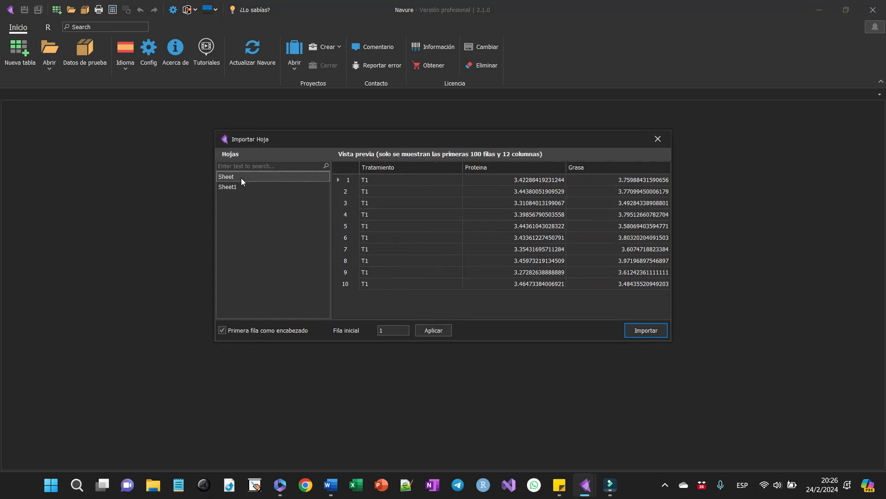
{"action": "left_click", "coordinate": [650, 331]}
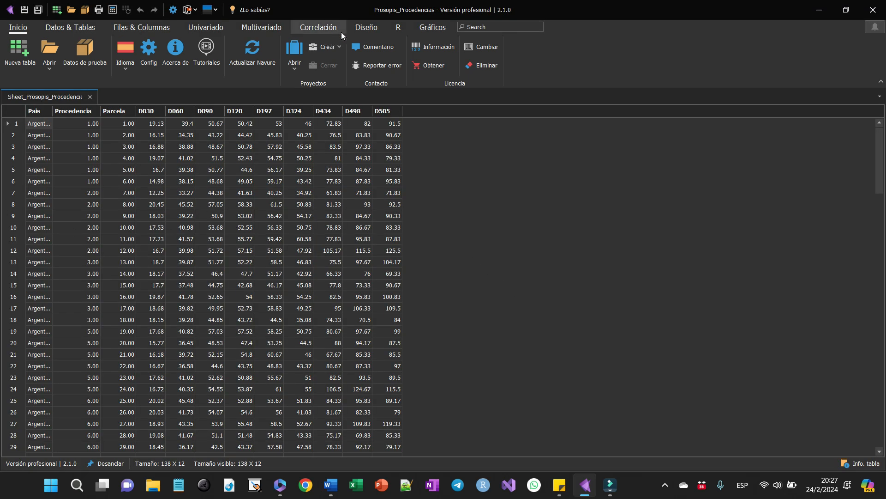
{"action": "left_click", "coordinate": [425, 26]}
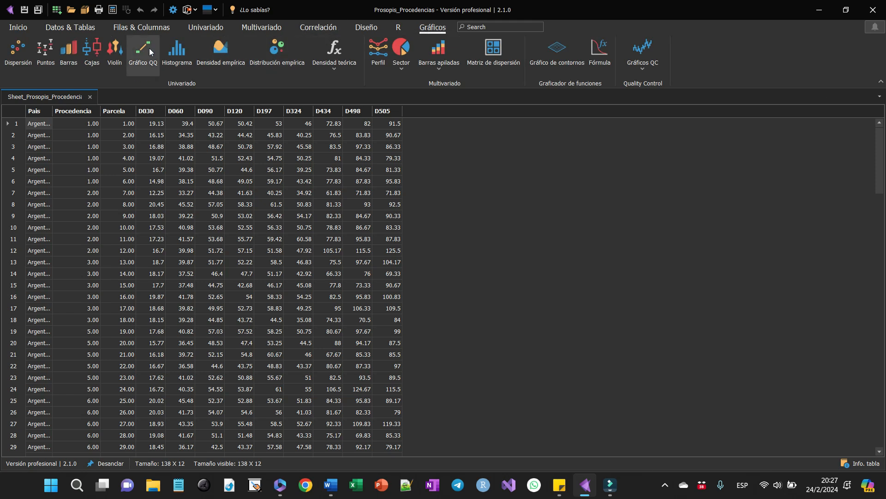
{"action": "left_click", "coordinate": [23, 54]}
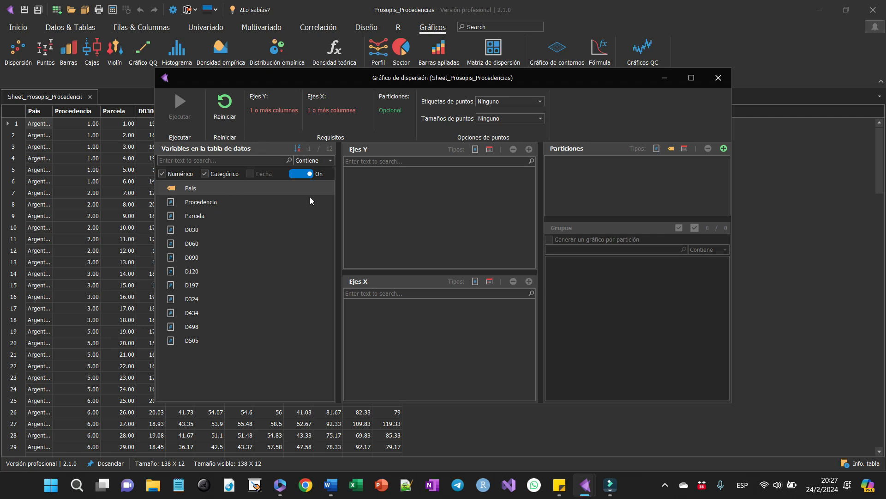
{"action": "left_click", "coordinate": [718, 79]}
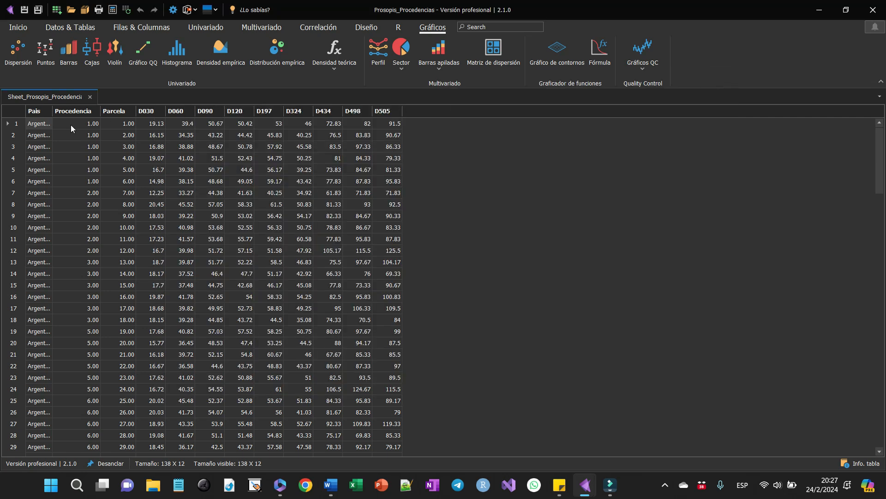
- Select the D030, D060 and D505 columns in turn to view their summary statistics
{"action": "left_click", "coordinate": [145, 111]}
{"action": "left_click", "coordinate": [171, 110]}
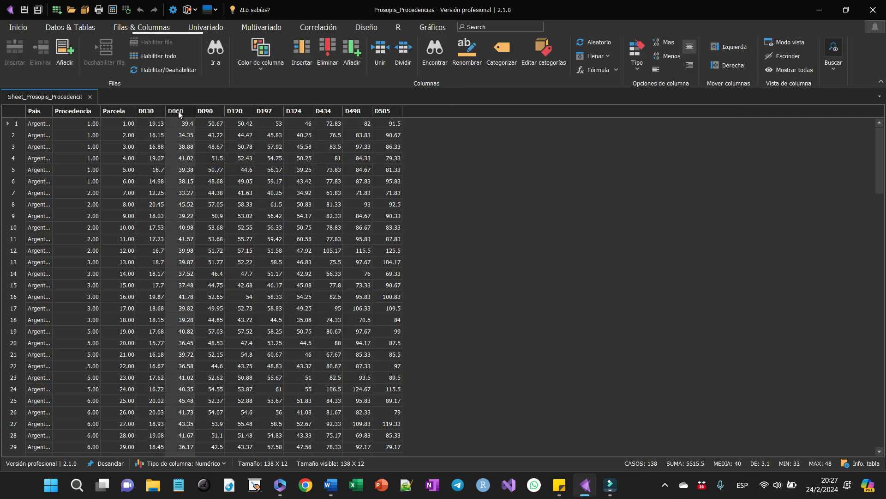
{"action": "left_click", "coordinate": [381, 112]}
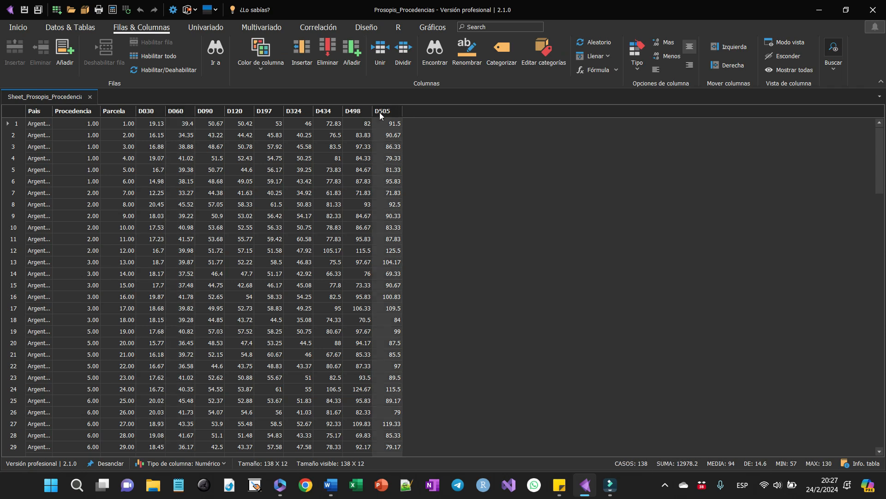
- Create a scatter plot of the imported table with D090 and D120 on the Y axis and D030 on the X axis
{"action": "left_click", "coordinate": [440, 27]}
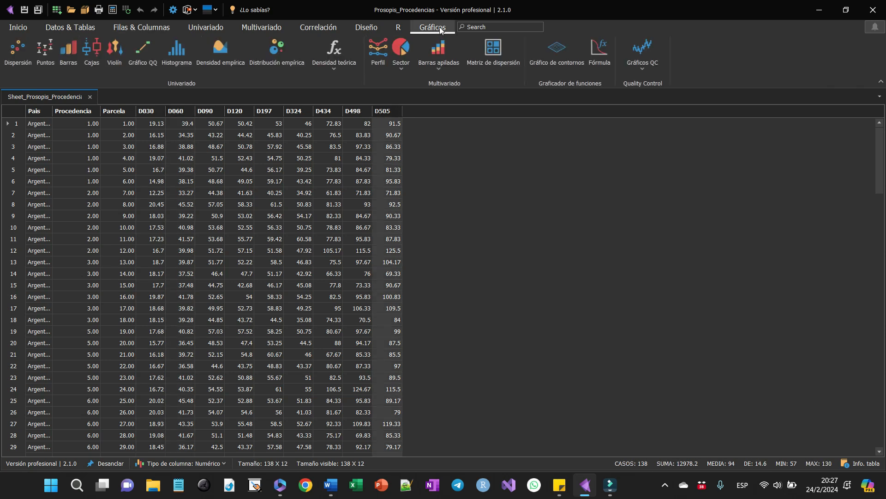
{"action": "left_click", "coordinate": [18, 50]}
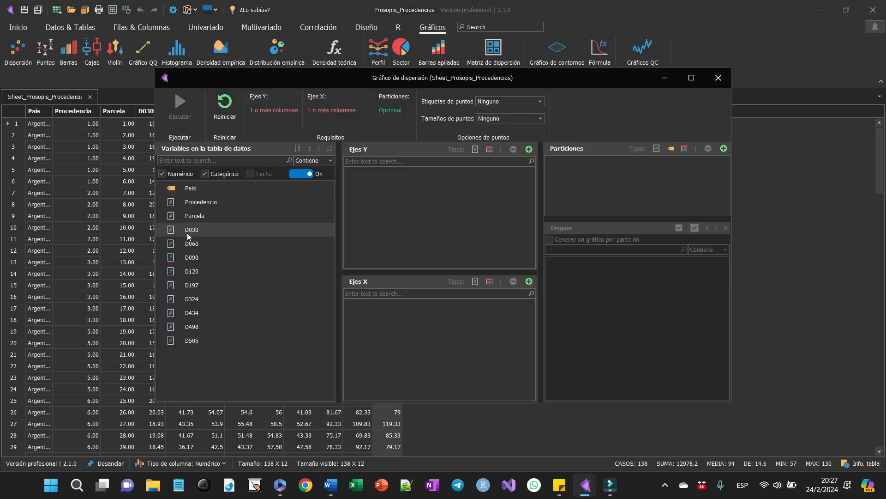
{"action": "left_click", "coordinate": [188, 258]}
{"action": "left_click", "coordinate": [188, 270], "text": "shift"}
{"action": "left_click_drag", "start_coordinate": [188, 269], "coordinate": [324, 211]}
{"action": "left_click", "coordinate": [173, 231]}
{"action": "left_click_drag", "start_coordinate": [165, 232], "coordinate": [434, 330]}
{"action": "left_click", "coordinate": [191, 110]}
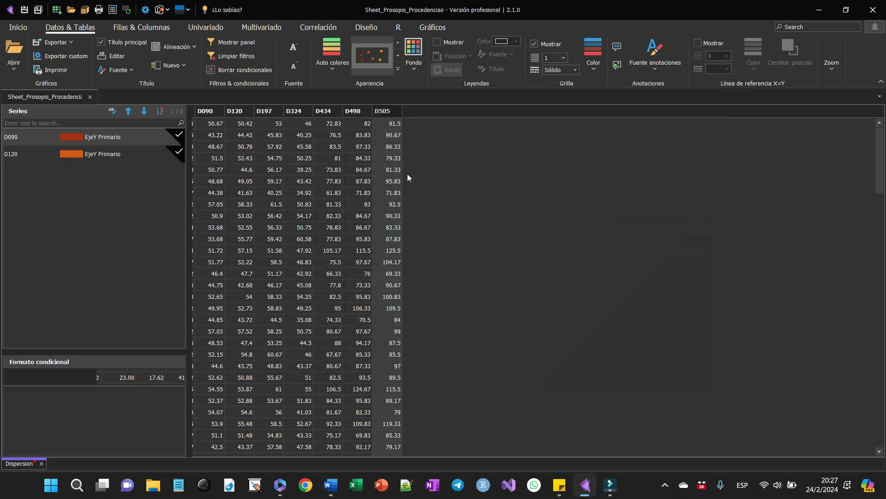
- Apply another automatic color palette to the scatter plot's series
{"action": "left_click", "coordinate": [336, 69]}
{"action": "left_click", "coordinate": [386, 101]}
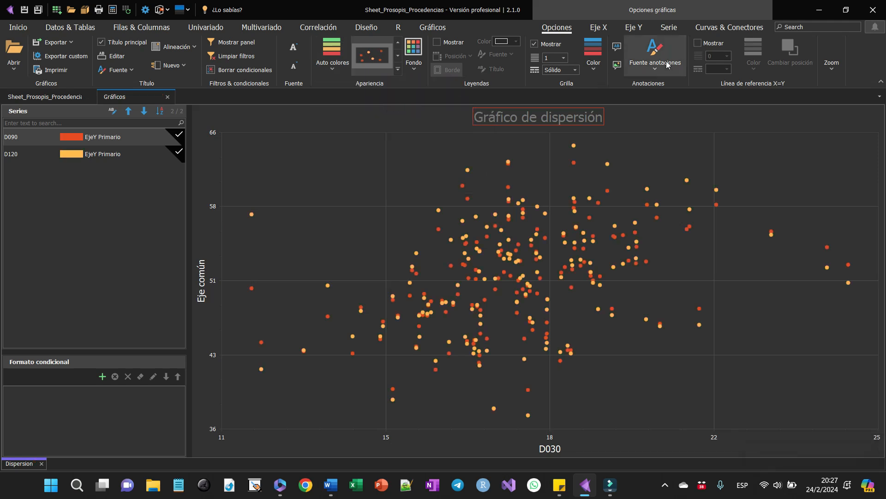
- Show linear smoothing lines for both the D090 and D120 series of the scatter plot
{"action": "left_click", "coordinate": [713, 26]}
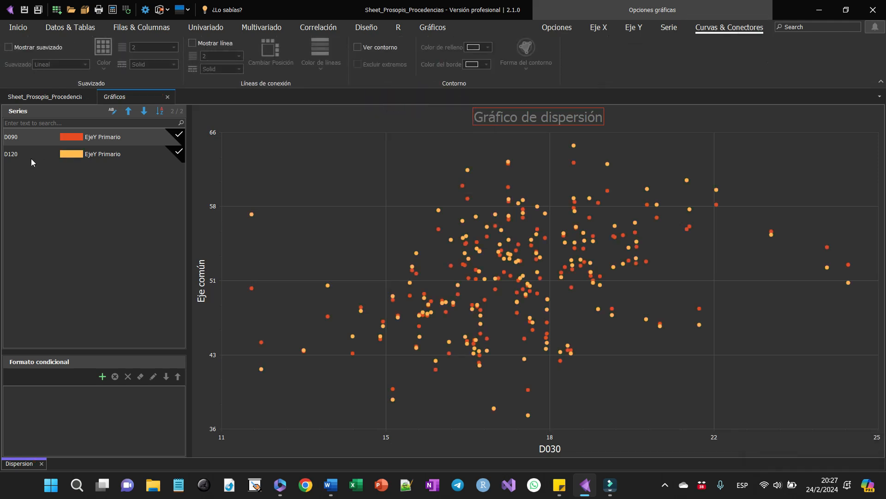
{"action": "left_click", "coordinate": [71, 159], "text": "ctrl"}
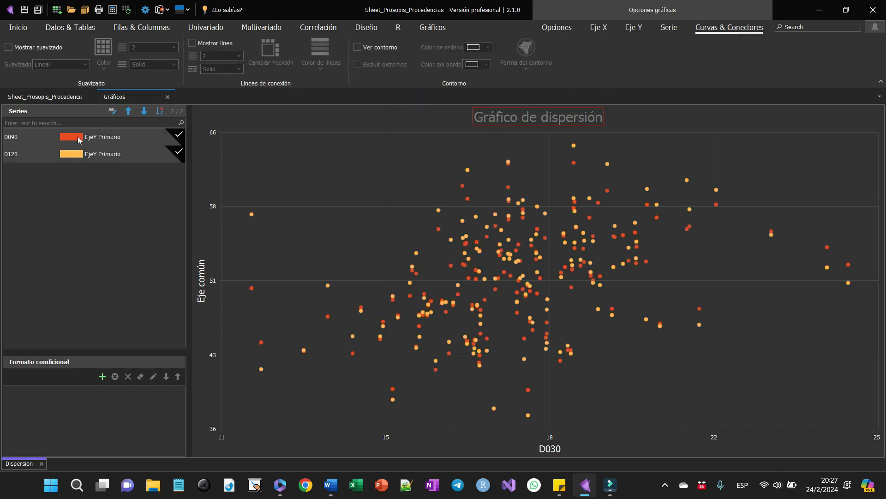
{"action": "left_click", "coordinate": [23, 48]}
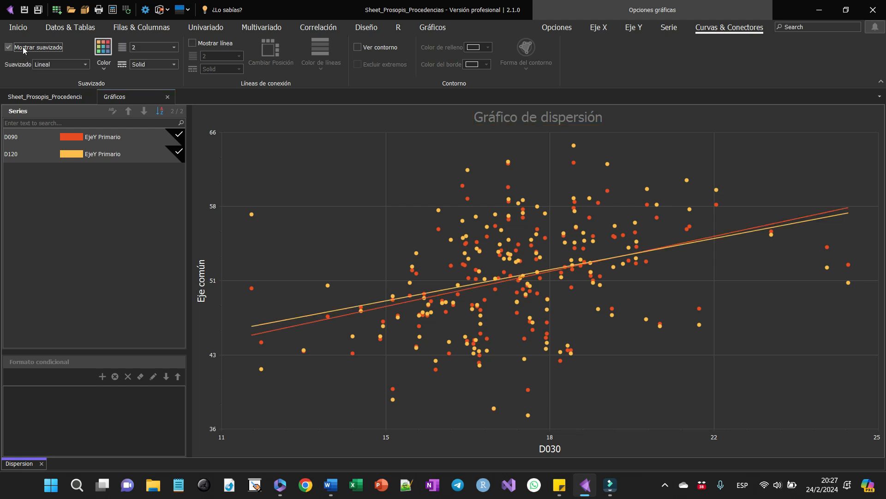
- Change the smoothing of both scatter plot series to Lowess, and hide the smoothing lines
{"action": "left_click", "coordinate": [79, 63]}
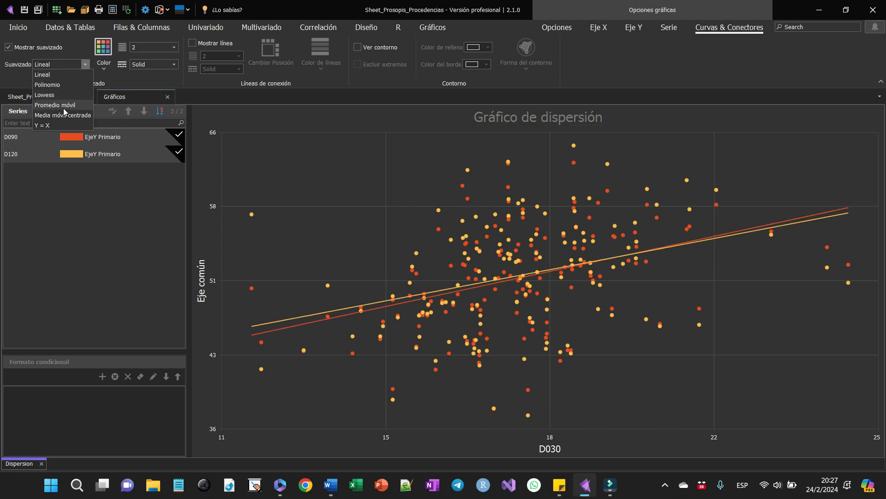
{"action": "left_click", "coordinate": [48, 95]}
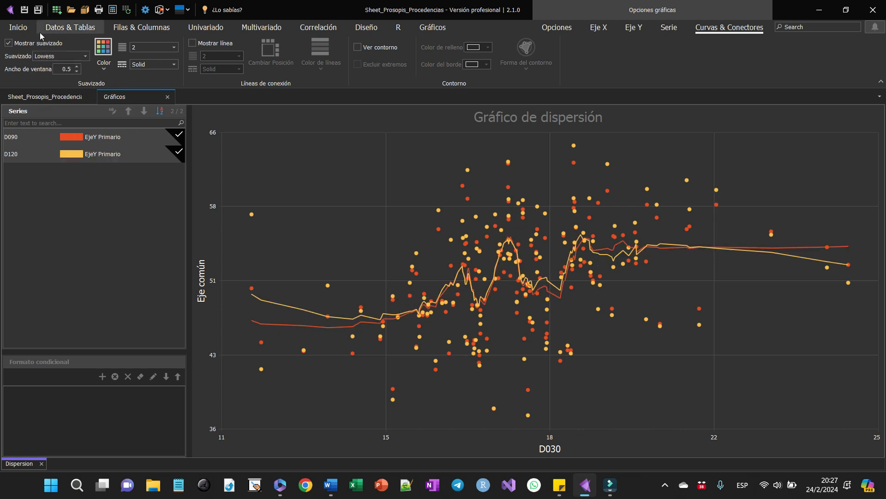
{"action": "left_click", "coordinate": [8, 42]}
- Try connecting lines and prediction-ellipse contours on both scatter plot series, hiding each again
{"action": "left_click", "coordinate": [201, 44]}
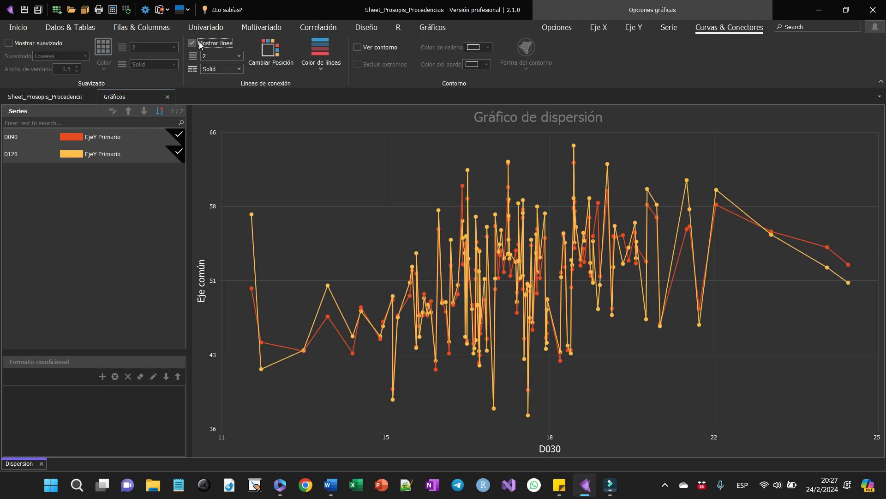
{"action": "left_click", "coordinate": [201, 44]}
{"action": "left_click", "coordinate": [356, 47]}
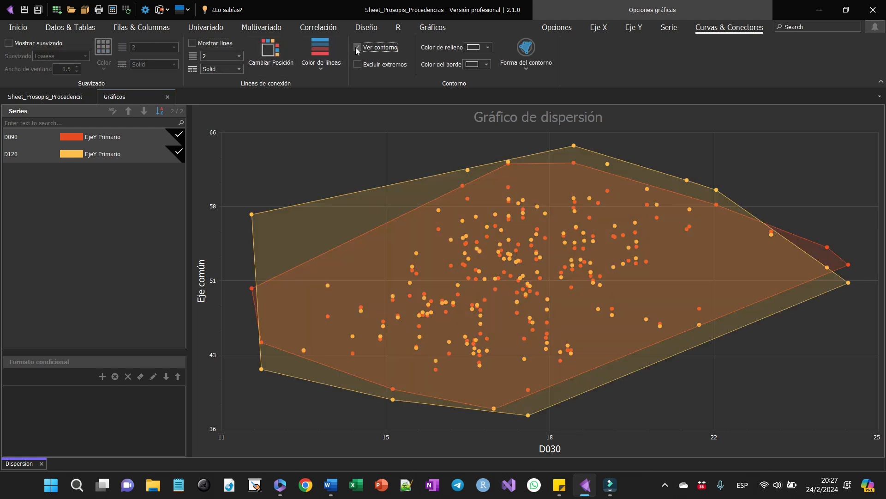
{"action": "left_click", "coordinate": [526, 60]}
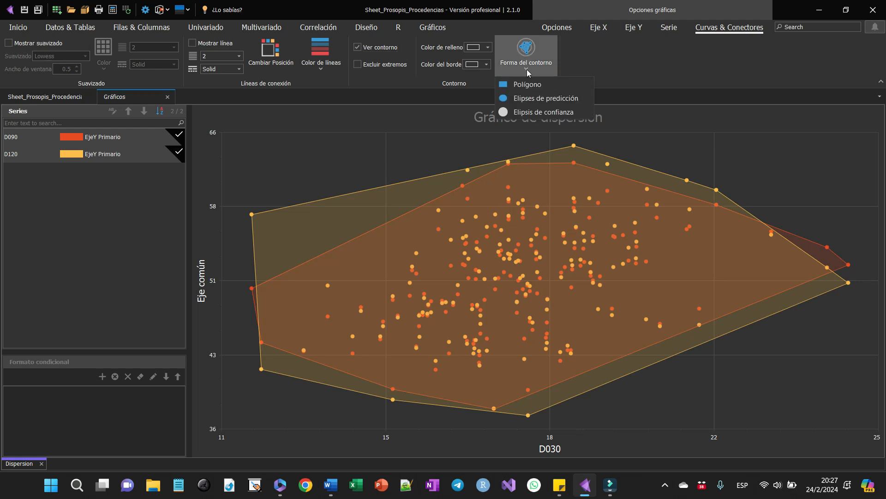
{"action": "left_click", "coordinate": [529, 98]}
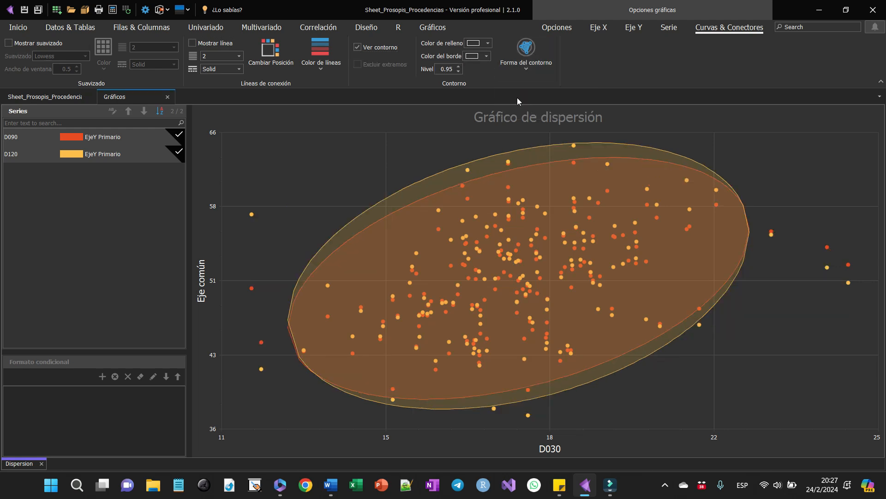
{"action": "left_click", "coordinate": [358, 47]}
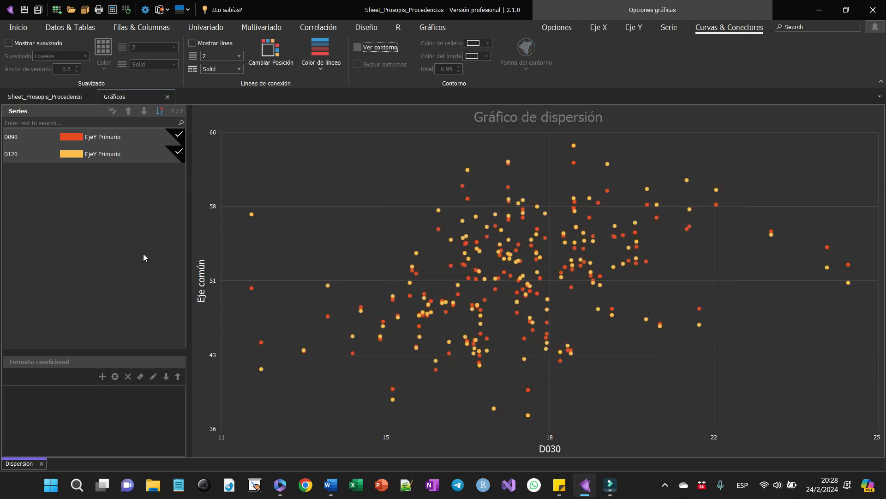
- Add a conditional format to the D120 series only, coloring points in about the upper half of the D120 range light blue (72; 206; 244)
{"action": "left_click", "coordinate": [102, 155]}
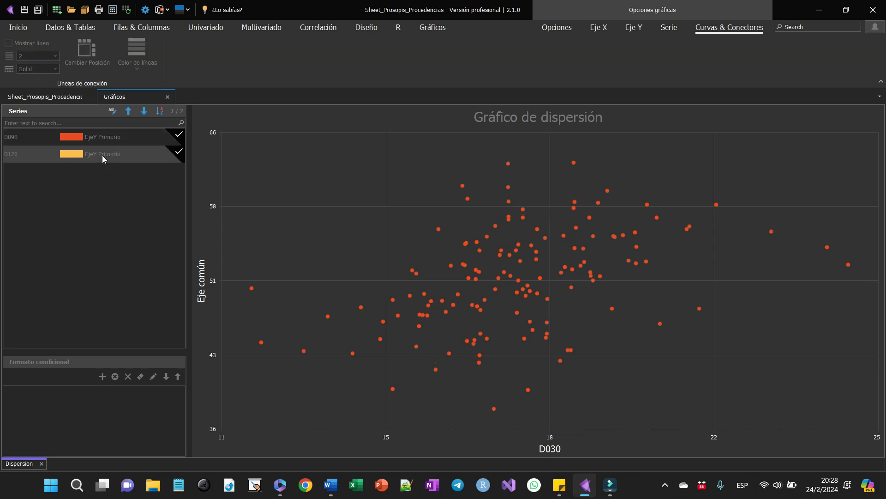
{"action": "left_click", "coordinate": [99, 378]}
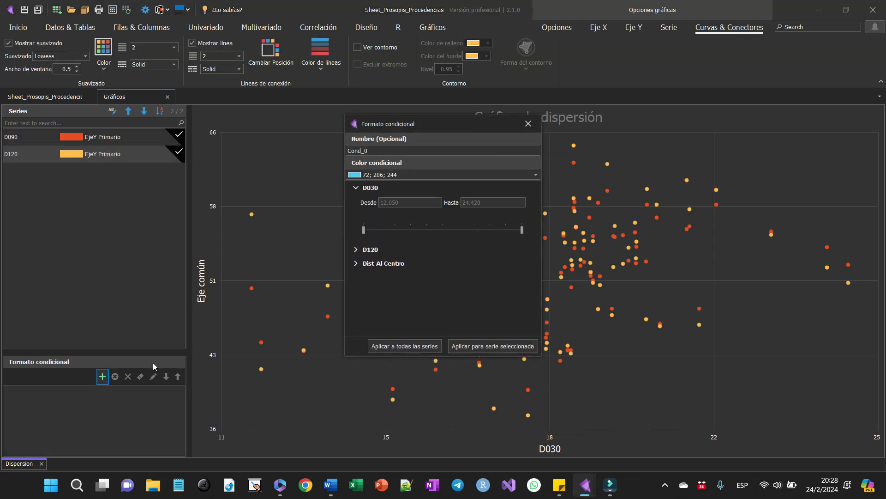
{"action": "left_click", "coordinate": [369, 264]}
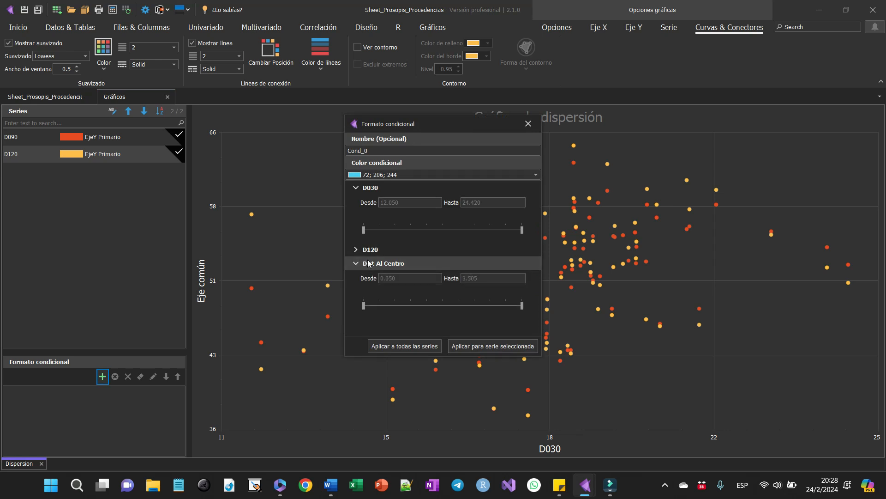
{"action": "left_click", "coordinate": [368, 264]}
{"action": "left_click", "coordinate": [368, 249]}
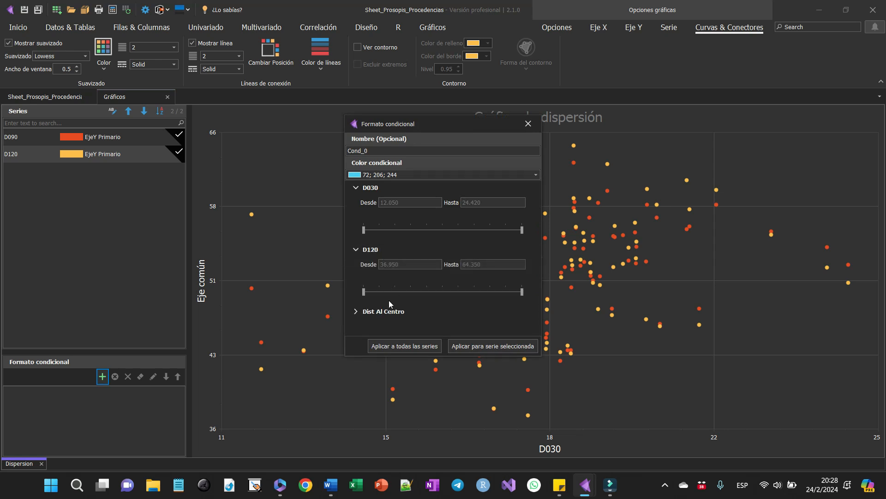
{"action": "left_click_drag", "start_coordinate": [365, 290], "coordinate": [442, 292]}
{"action": "left_click", "coordinate": [471, 347]}
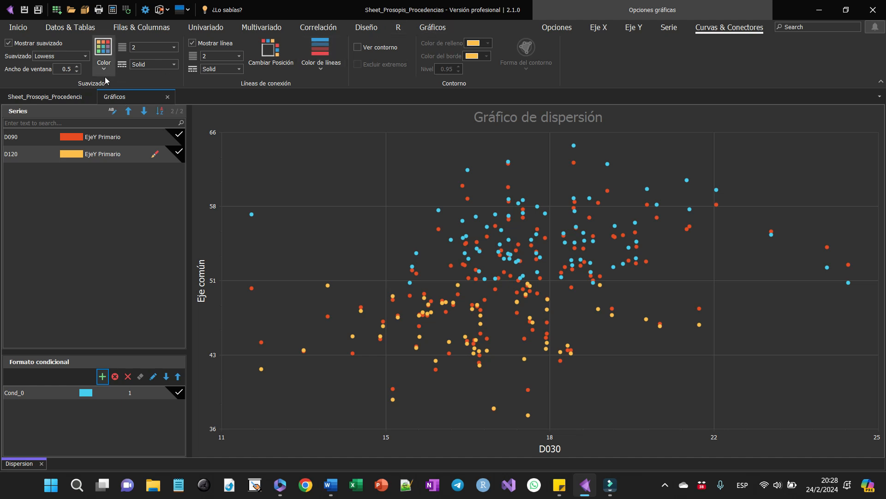
- Create a violin plot of the Prosopis table with D030, D060 and D090 on the Y axis and Pais on the X axis
{"action": "left_click", "coordinate": [43, 97]}
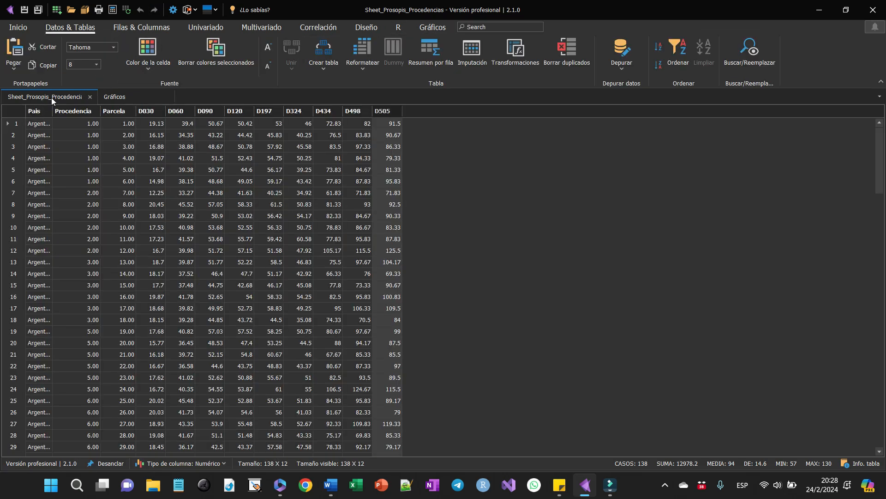
{"action": "left_click", "coordinate": [422, 29]}
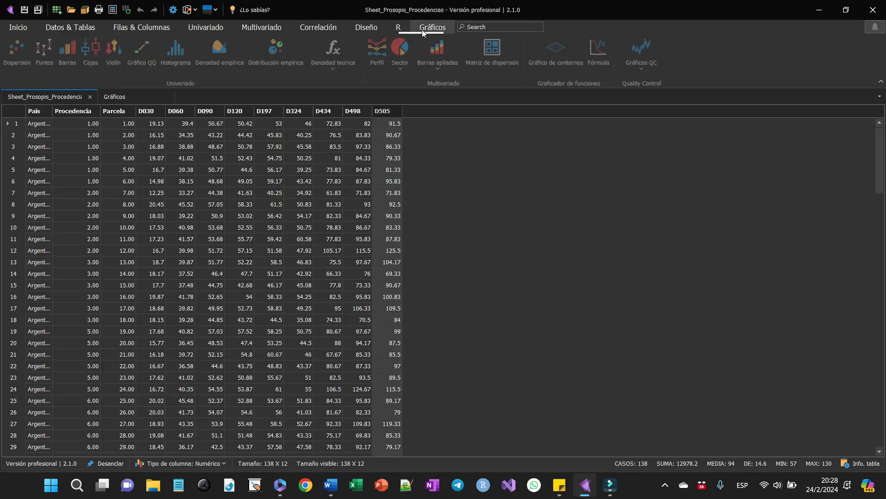
{"action": "left_click", "coordinate": [111, 68]}
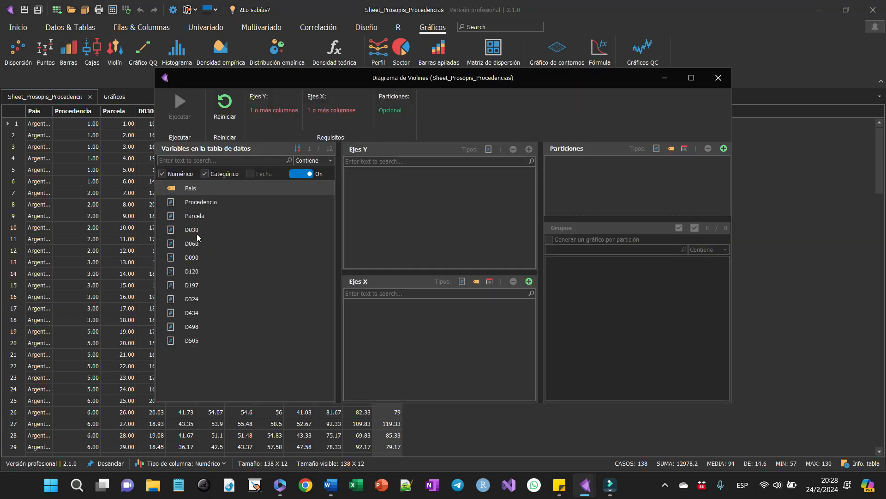
{"action": "left_click_drag", "start_coordinate": [200, 231], "coordinate": [380, 190]}
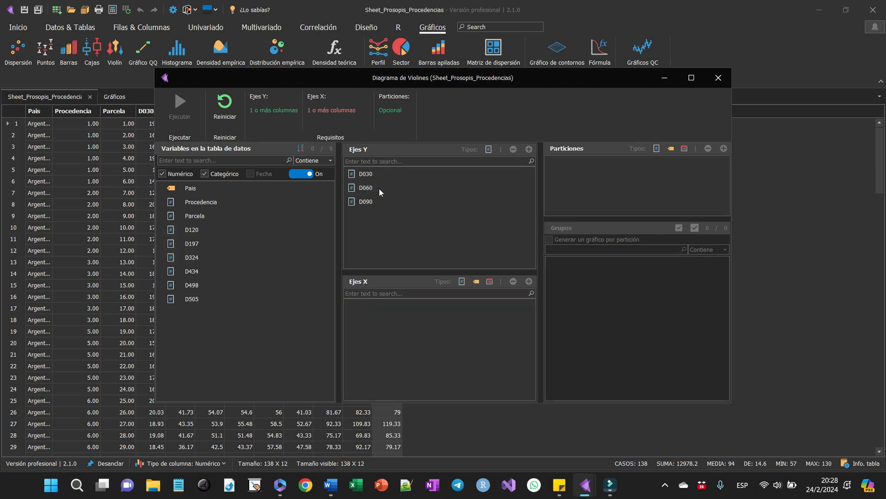
{"action": "left_click", "coordinate": [198, 204]}
{"action": "left_click", "coordinate": [187, 189]}
{"action": "left_click_drag", "start_coordinate": [176, 184], "coordinate": [433, 357]}
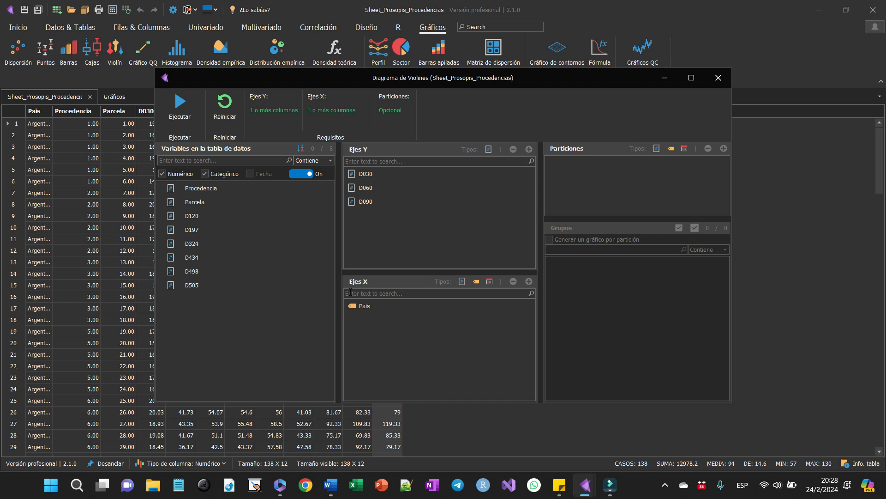
{"action": "left_click", "coordinate": [174, 103]}
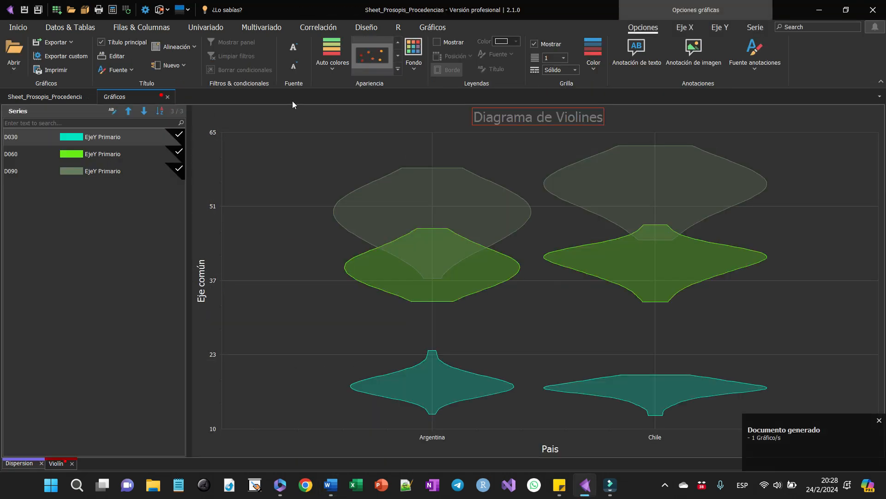
- Apply the Rojo anaranjado automatic color palette to the violin plot and show its legend
{"action": "left_click", "coordinate": [334, 73]}
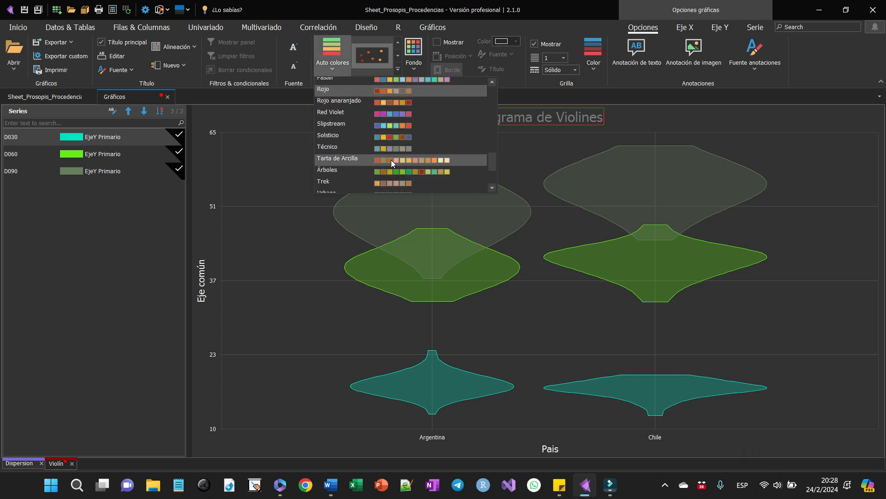
{"action": "left_click", "coordinate": [395, 100]}
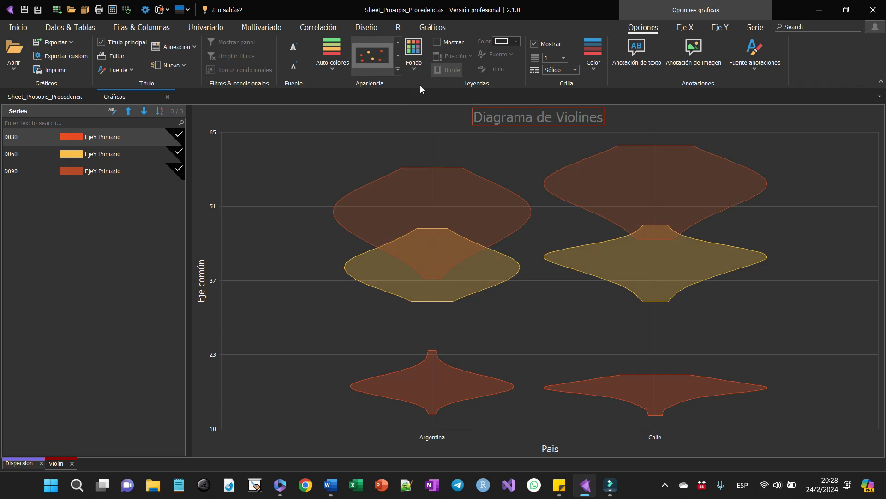
{"action": "left_click", "coordinate": [448, 43]}
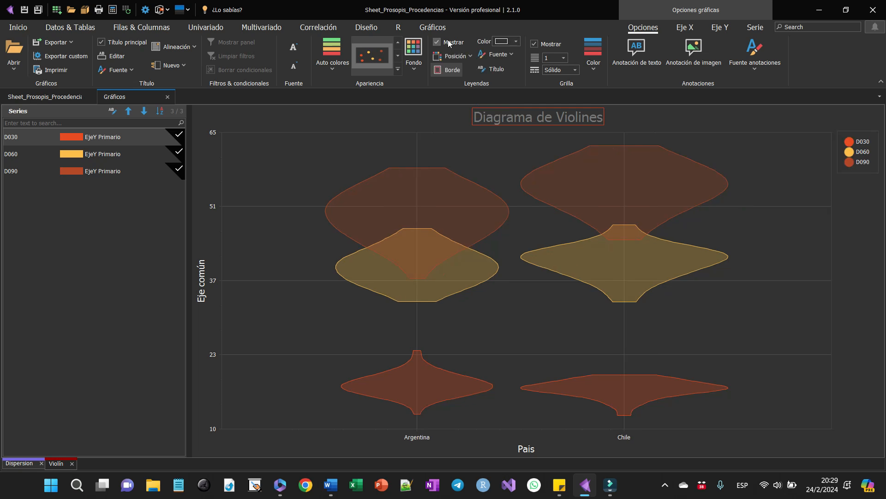
- Open the recent file Diagrama_de_Sectores_Datos de Prueba_Formato_Largo.nv
{"action": "left_click", "coordinate": [421, 29]}
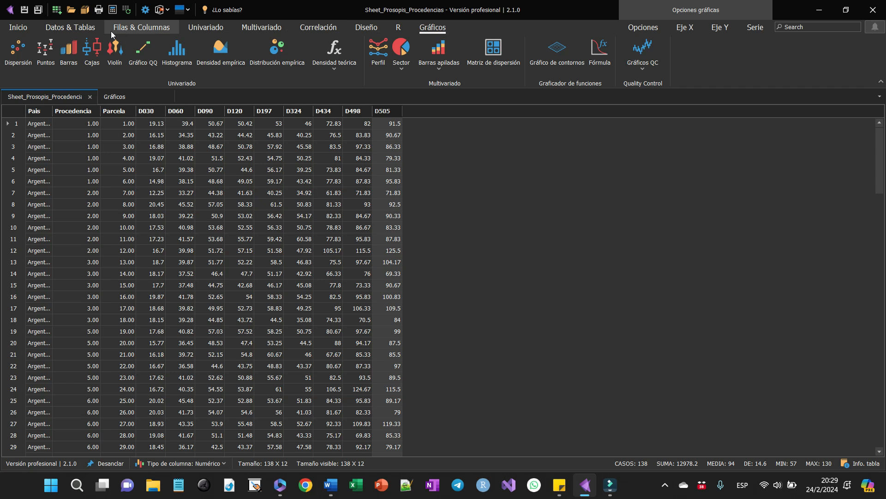
{"action": "left_click", "coordinate": [30, 31]}
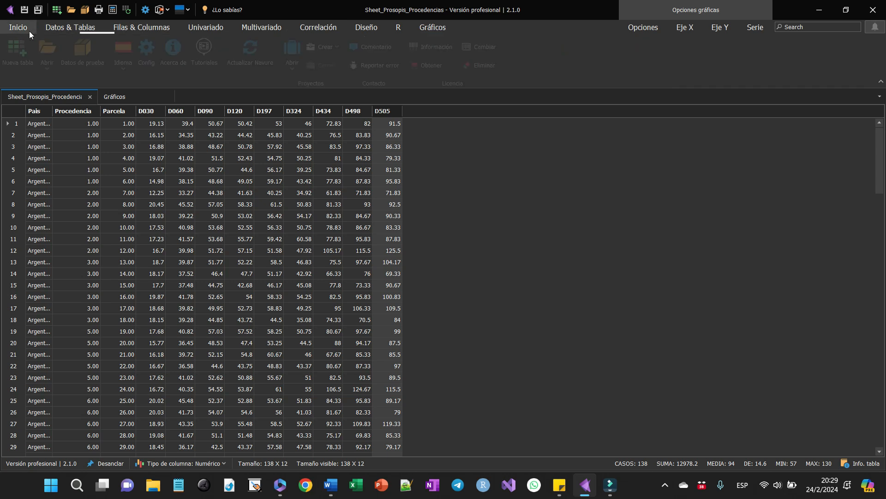
{"action": "left_click", "coordinate": [48, 66]}
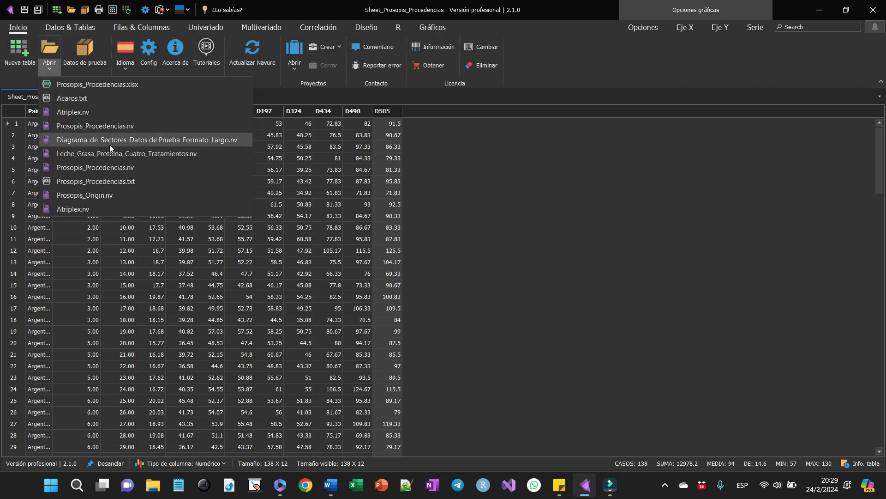
{"action": "left_click", "coordinate": [132, 139]}
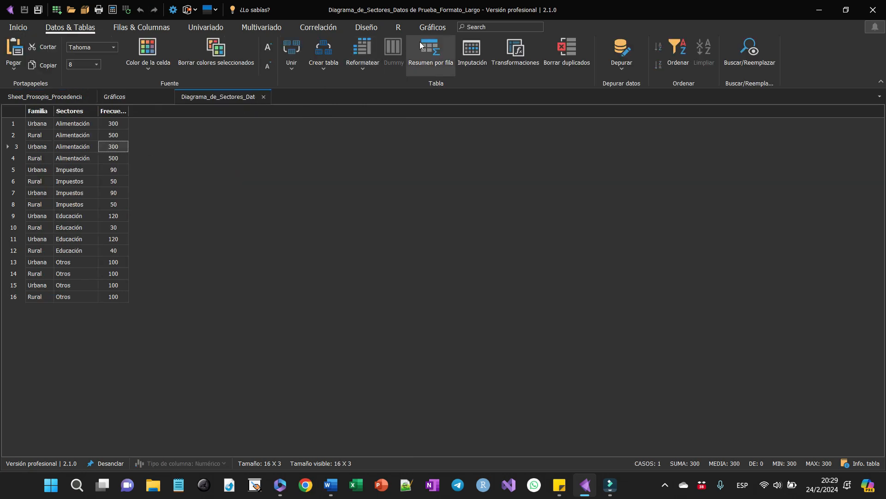
- Create a long-format pie chart with Sectores as the sectors, Familia as the classification factor and Frecuencias as the frequencies
{"action": "left_click", "coordinate": [438, 28]}
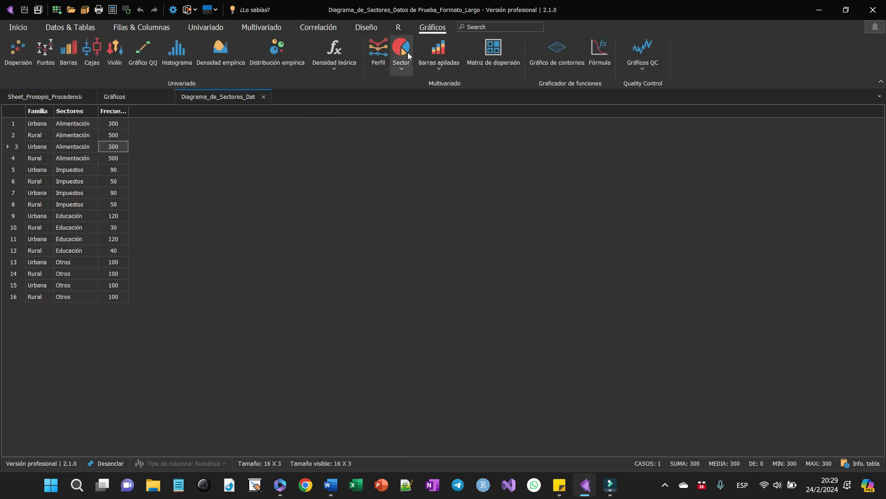
{"action": "left_click", "coordinate": [402, 68]}
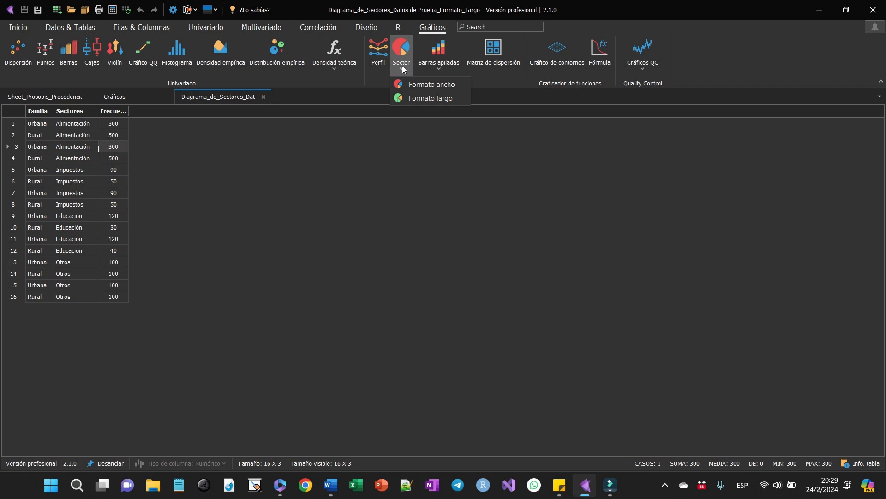
{"action": "left_click", "coordinate": [407, 103]}
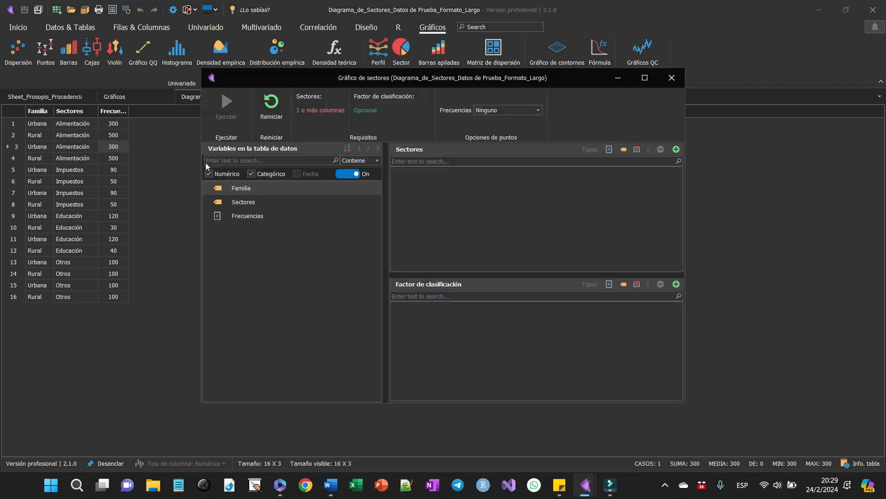
{"action": "left_click_drag", "start_coordinate": [235, 187], "coordinate": [480, 306]}
{"action": "left_click_drag", "start_coordinate": [222, 189], "coordinate": [463, 183]}
{"action": "left_click", "coordinate": [530, 107]}
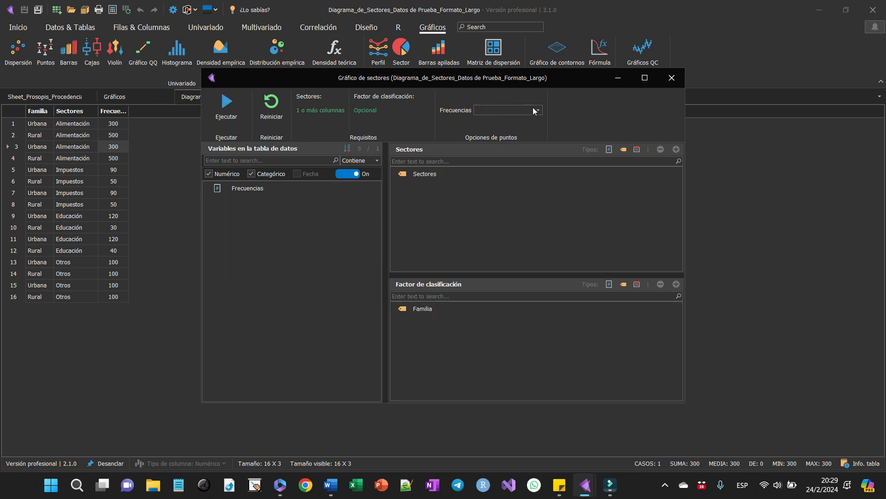
{"action": "left_click", "coordinate": [538, 111]}
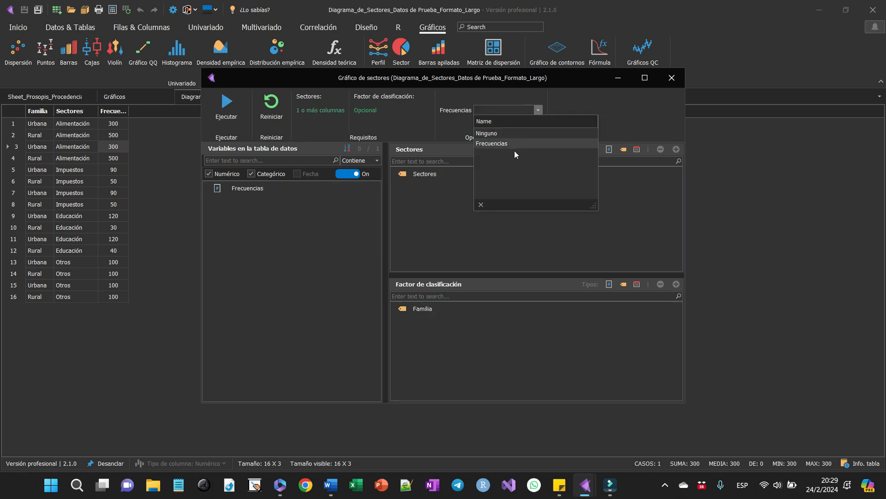
{"action": "left_click", "coordinate": [514, 143]}
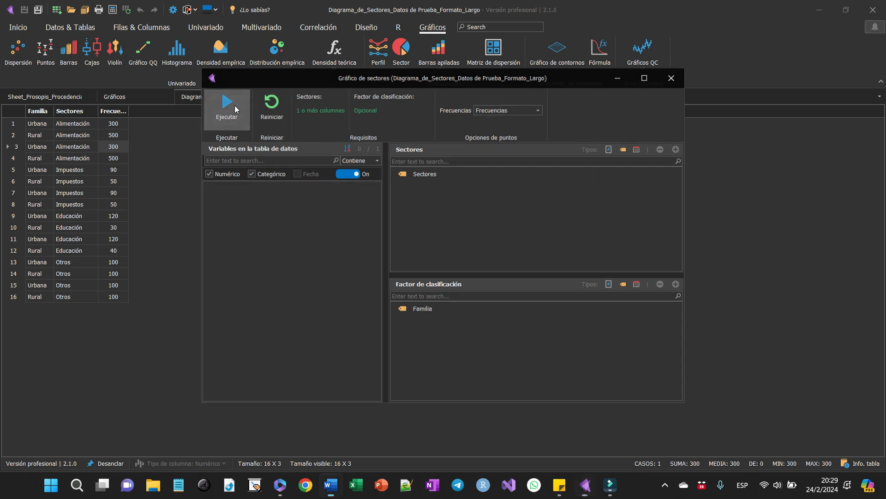
{"action": "left_click", "coordinate": [235, 105]}
- Select both the Urbana and Rural pies and set their label position to Al lado
{"action": "left_click", "coordinate": [60, 152]}
{"action": "left_click", "coordinate": [59, 138], "text": "ctrl"}
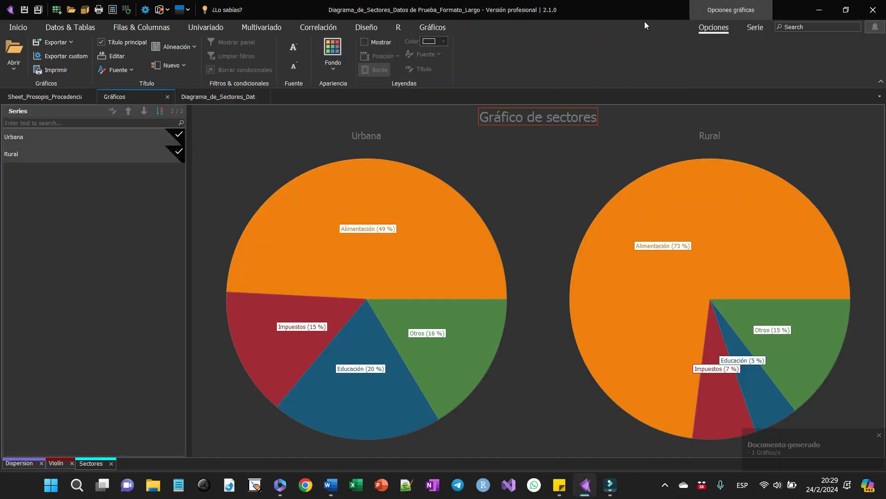
{"action": "left_click", "coordinate": [766, 27]}
{"action": "left_click", "coordinate": [384, 53]}
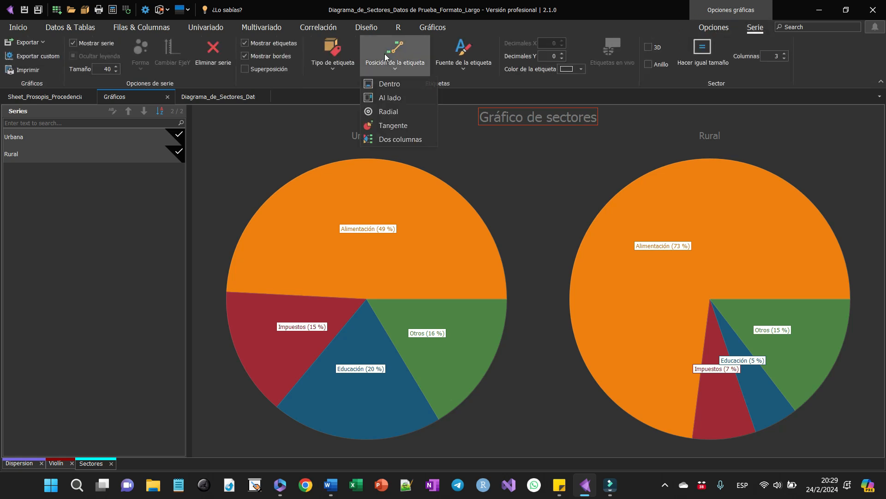
{"action": "left_click", "coordinate": [384, 96]}
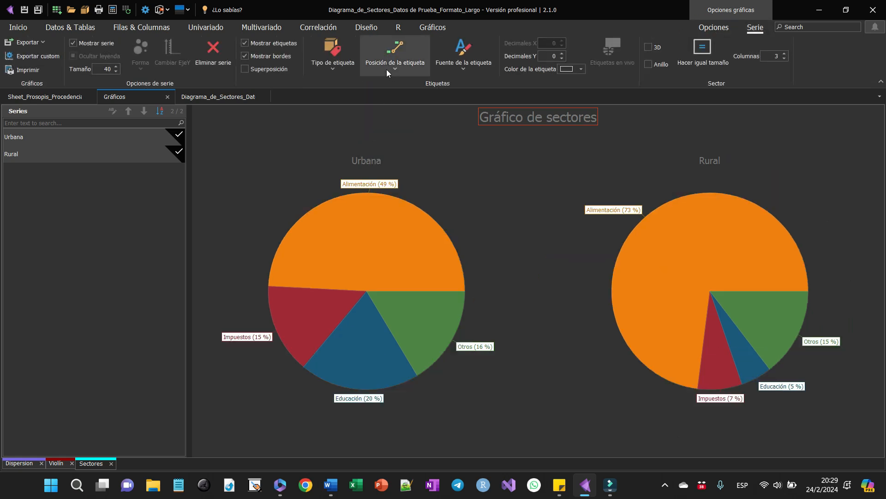
- Try the Tangente label position on the Urbana and Rural pies, and return the labels to Al lado
{"action": "left_click", "coordinate": [392, 64]}
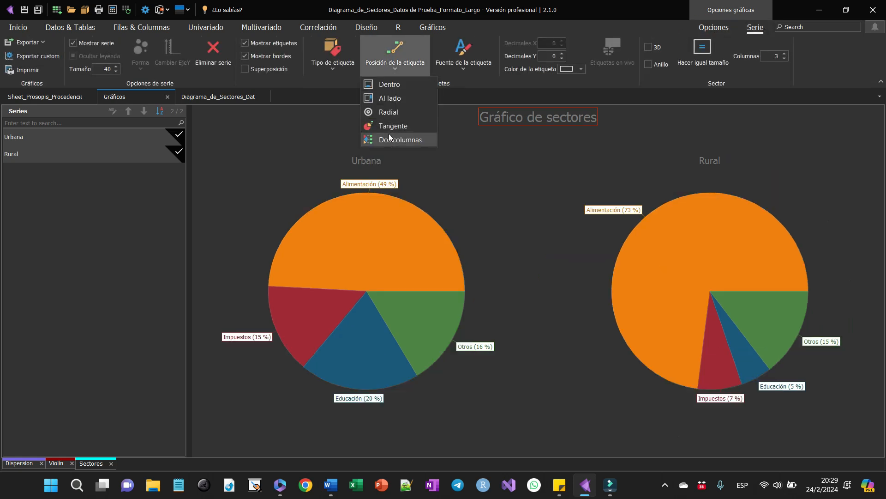
{"action": "left_click", "coordinate": [389, 127]}
{"action": "left_click", "coordinate": [394, 65]}
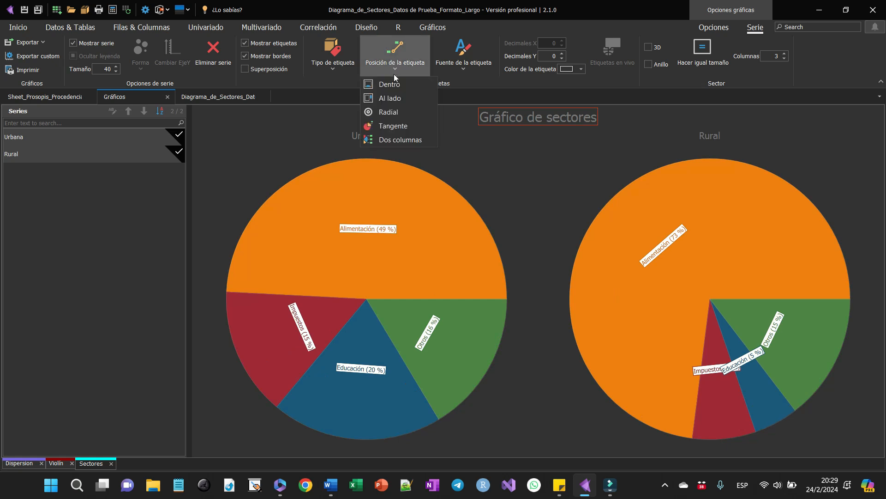
{"action": "left_click", "coordinate": [394, 96]}
- Increase the font size of the sector labels on both pies
{"action": "left_click", "coordinate": [467, 68]}
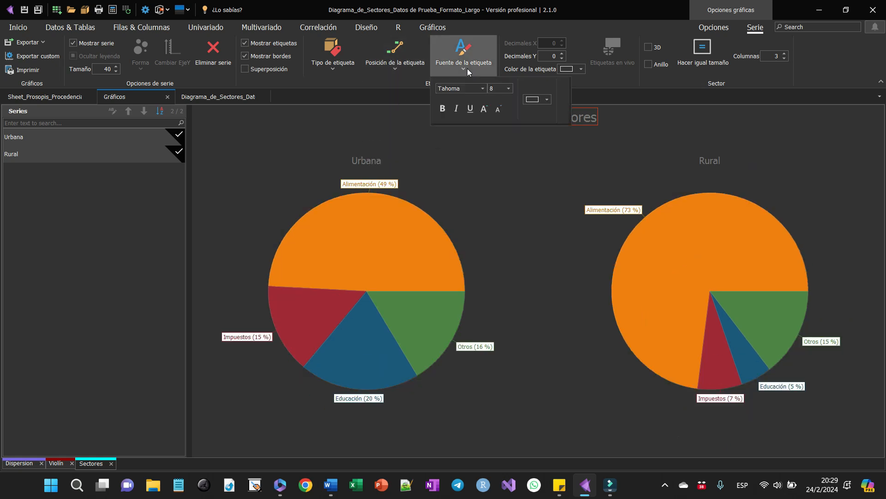
{"action": "left_click", "coordinate": [483, 109]}
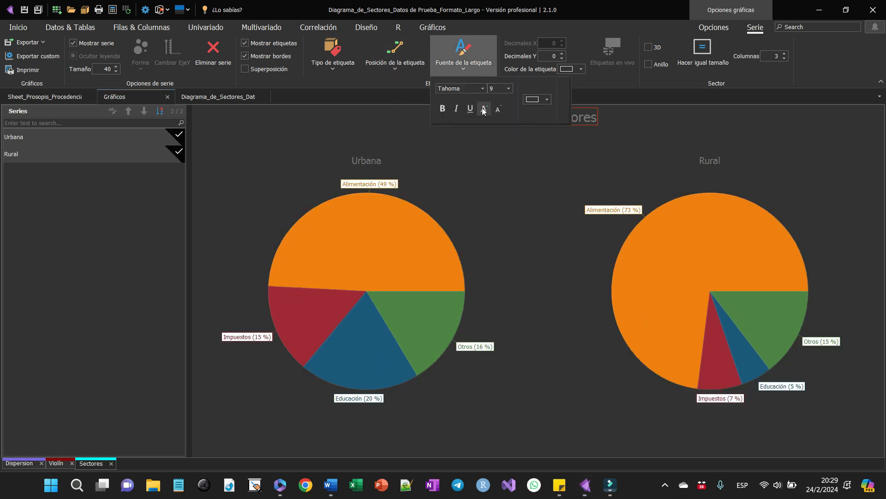
{"action": "left_click", "coordinate": [645, 51]}
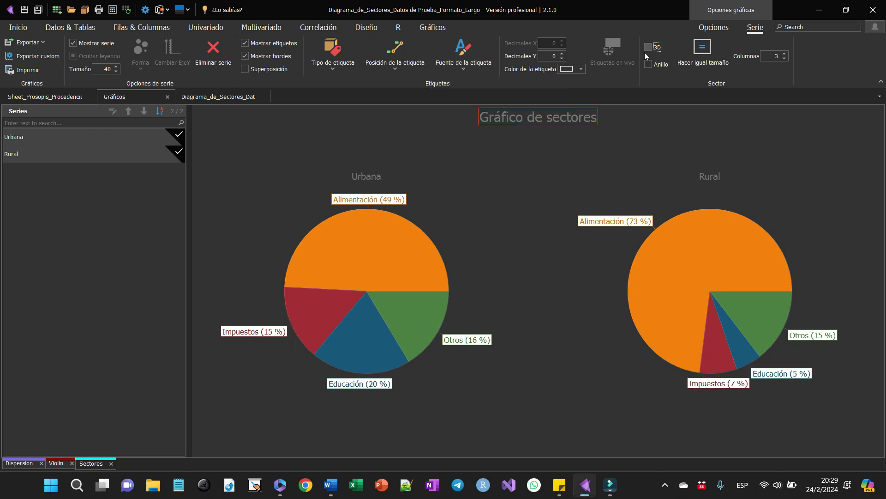
- Turn both pies into 3D rings and rotate them to a tilted view
{"action": "left_click", "coordinate": [647, 51]}
{"action": "left_click_drag", "start_coordinate": [595, 199], "coordinate": [609, 167]}
{"action": "left_click", "coordinate": [649, 64]}
{"action": "left_click_drag", "start_coordinate": [564, 187], "coordinate": [458, 304]}
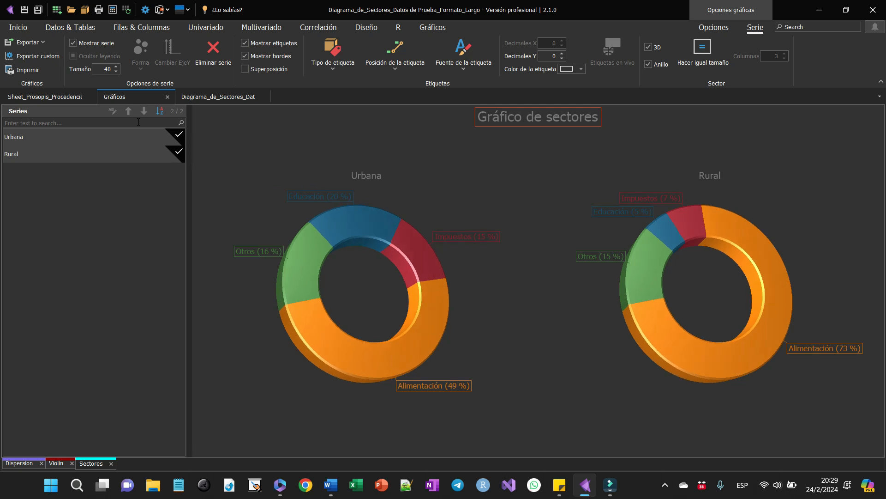
- Convert the Sheet_Prosopis_Procedencias table into an R object in the R script environment
{"action": "left_click", "coordinate": [57, 96]}
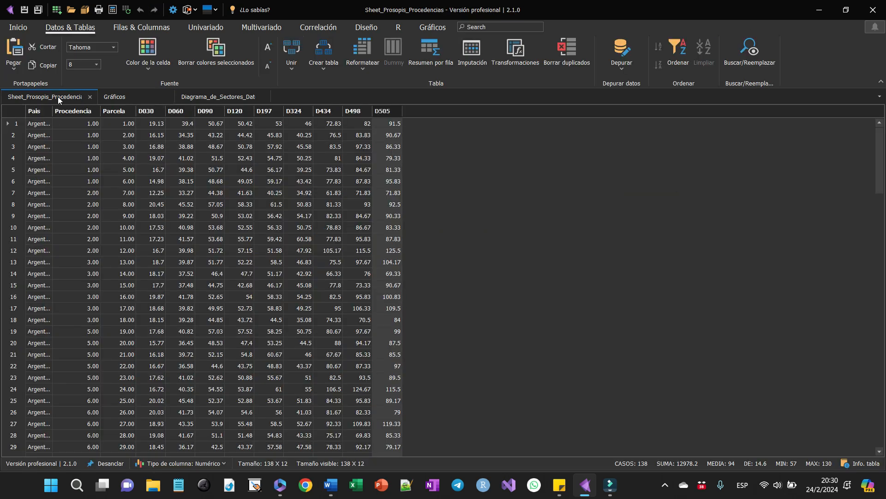
{"action": "left_click", "coordinate": [398, 28]}
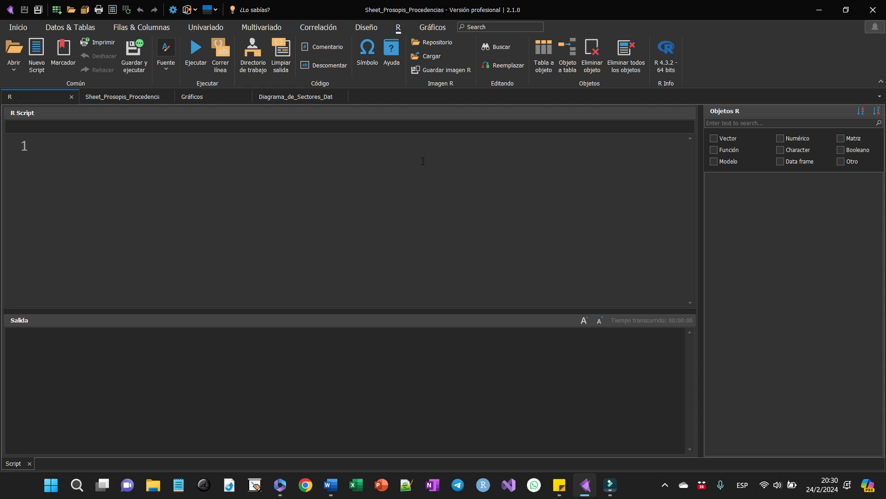
{"action": "left_click", "coordinate": [547, 48]}
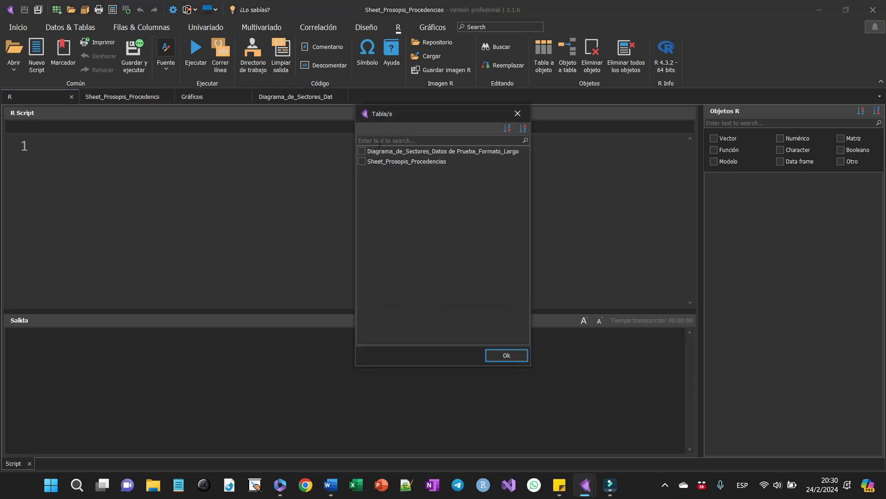
{"action": "left_click", "coordinate": [361, 162]}
{"action": "left_click", "coordinate": [510, 356]}
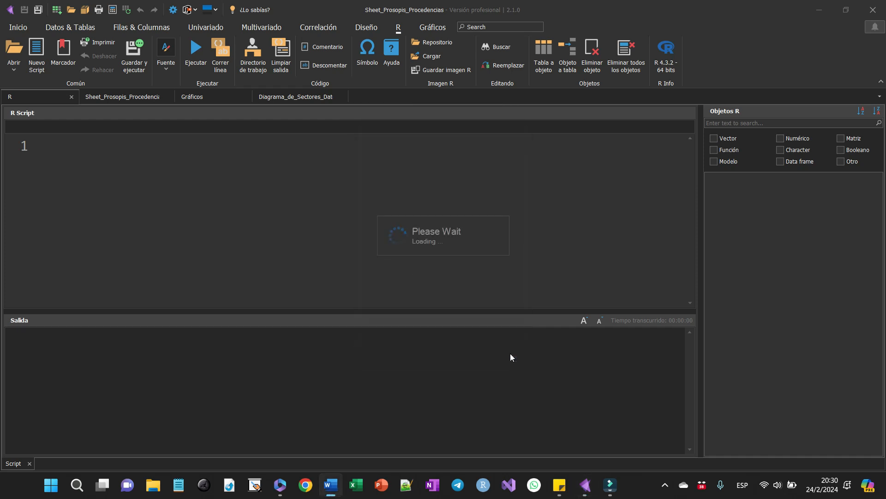
{"action": "left_click", "coordinate": [454, 262]}
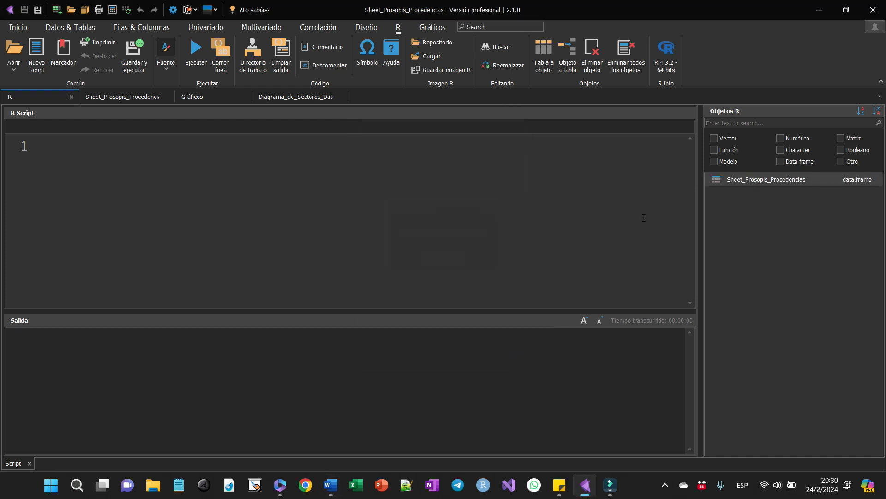
- Rename the Sheet_Prosopis_Procedencias R object as datos
{"action": "right_click", "coordinate": [741, 184]}
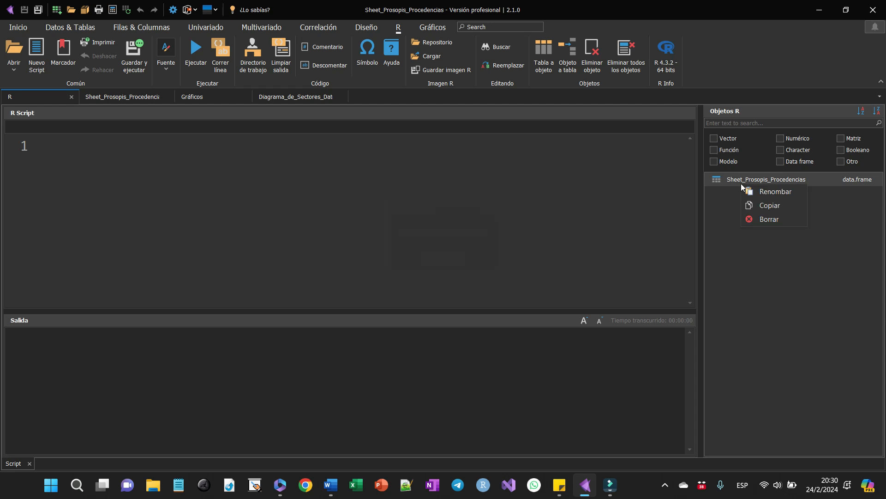
{"action": "left_click", "coordinate": [744, 191]}
{"action": "type", "text": "datos"}
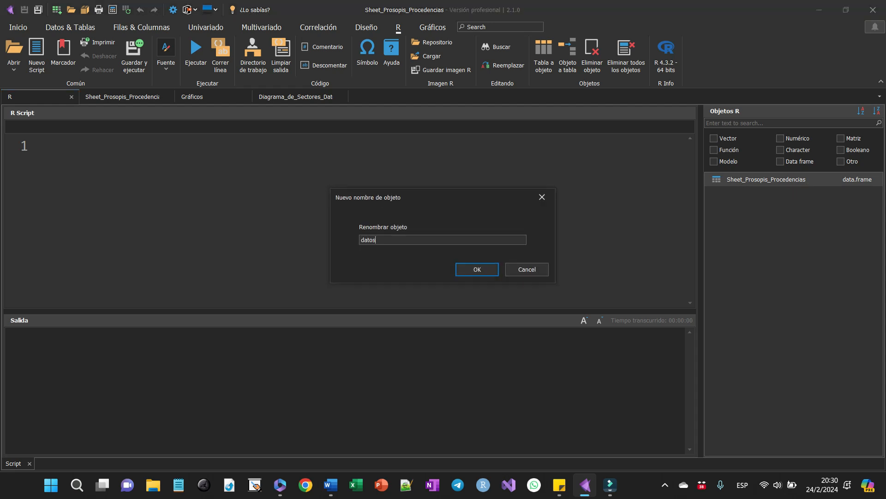
{"action": "key", "text": "Return"}
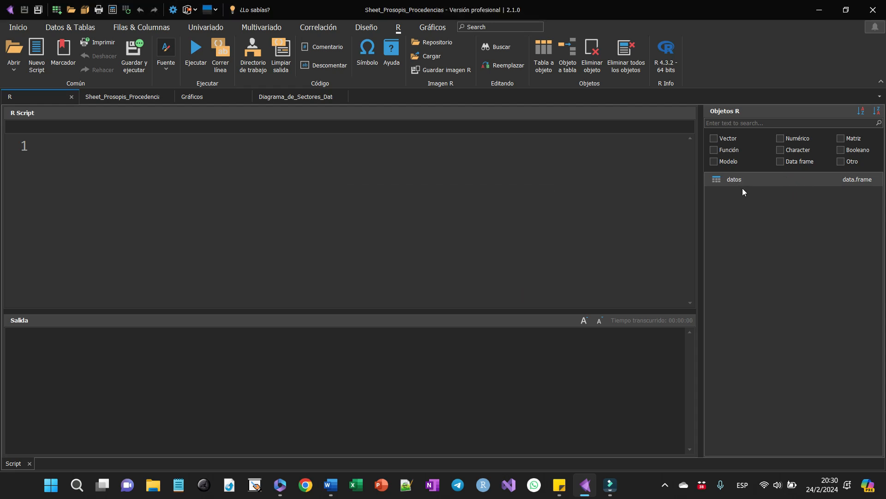
- Run the script datos$NUEVA=datos$D030+datos$D060 in R and convert the datos object back to a table
{"action": "left_click", "coordinate": [319, 161]}
{"action": "key", "text": "alt+Tab"}
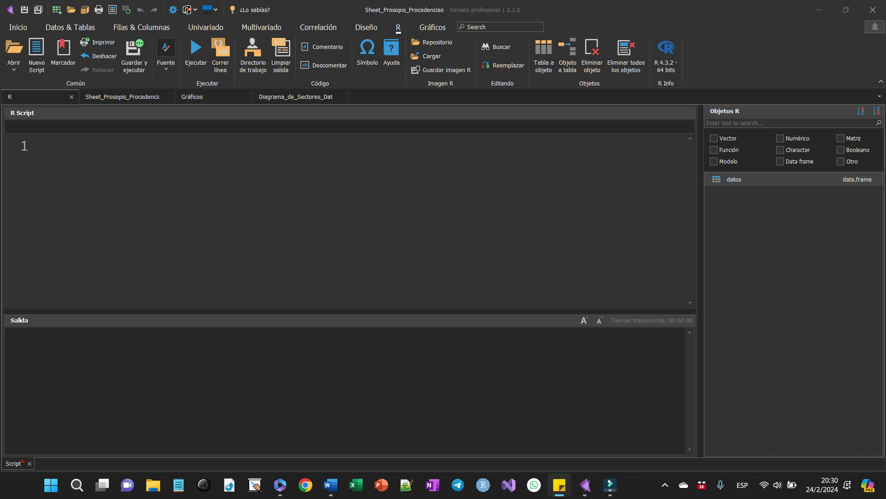
{"action": "key", "text": "alt+Tab"}
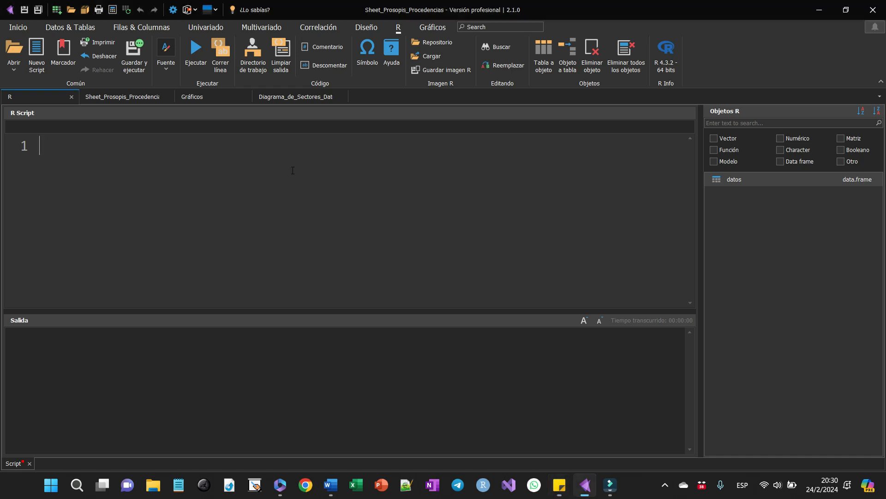
{"action": "type", "text": "datos$NUEVA=datos$D030+datos$D060"}
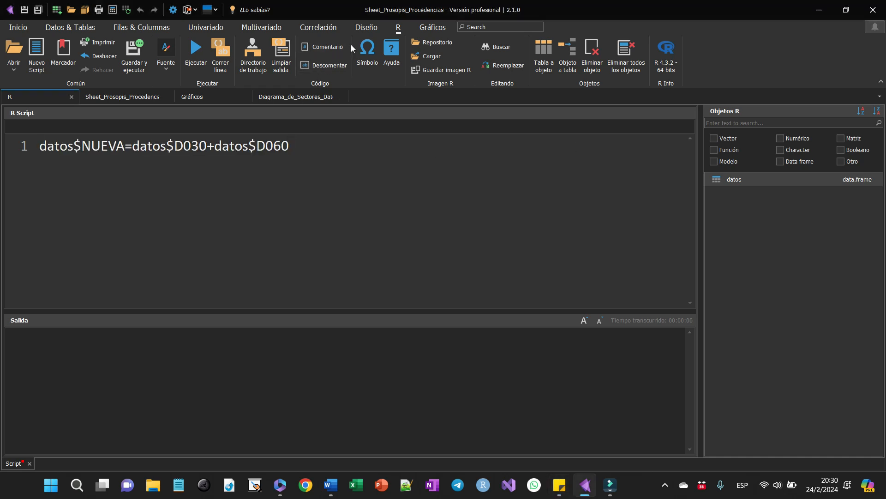
{"action": "left_click", "coordinate": [200, 47]}
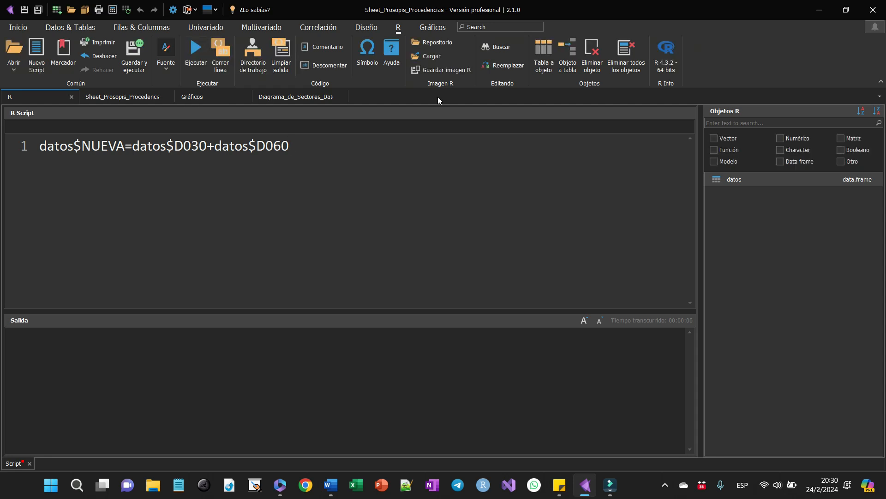
{"action": "left_click", "coordinate": [573, 54]}
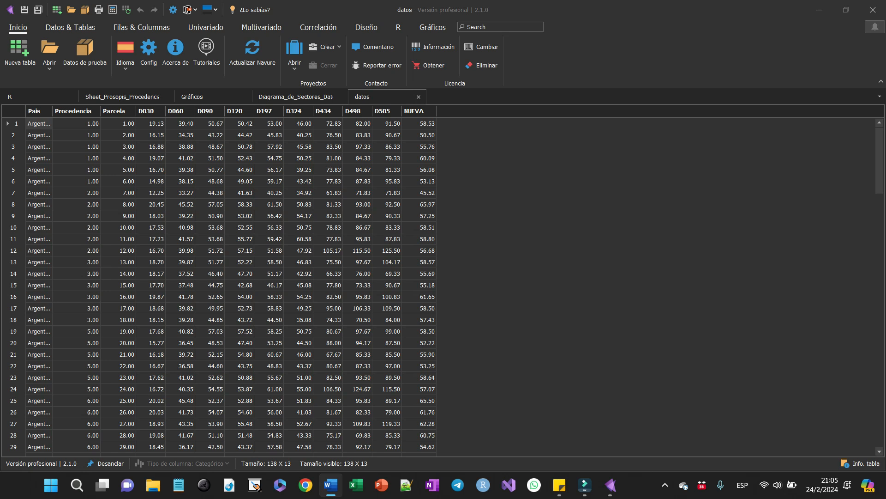
- Open the existing project MiProyecto
{"action": "left_click", "coordinate": [291, 63]}
{"action": "left_click", "coordinate": [319, 84]}
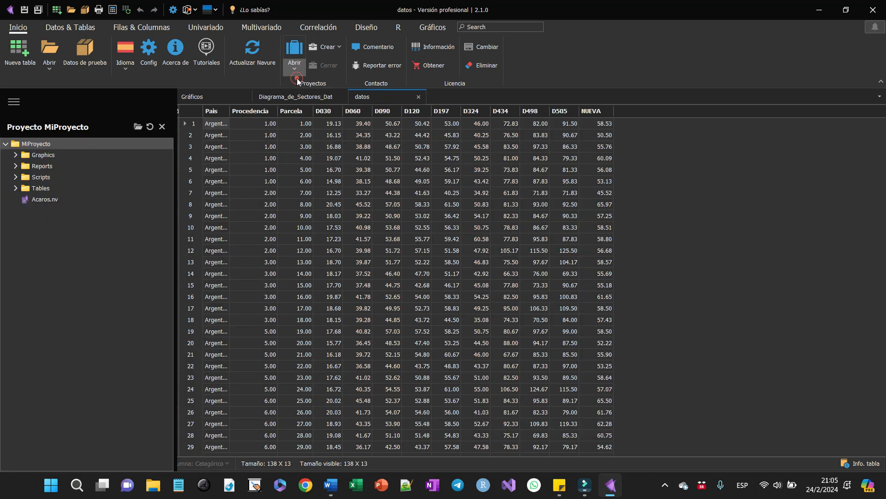